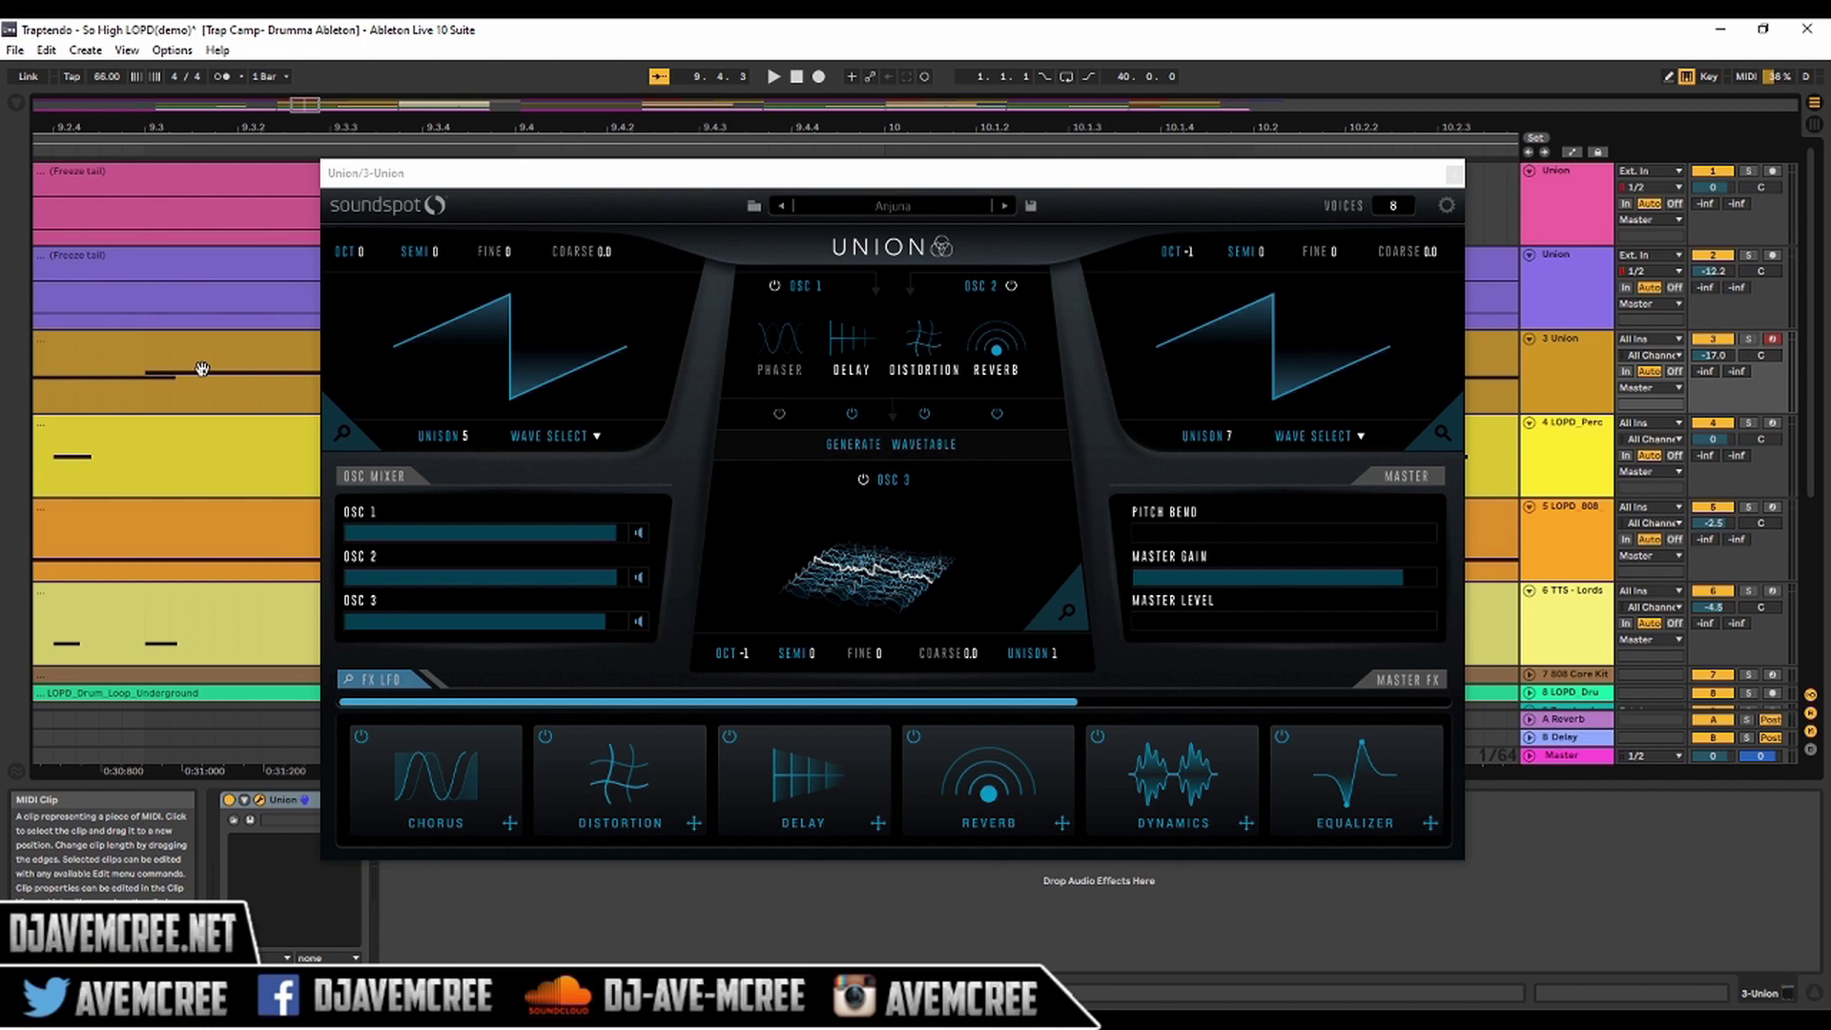
# Reset the synth to its default patch by loading the init preset.
pyautogui.click(922, 215)
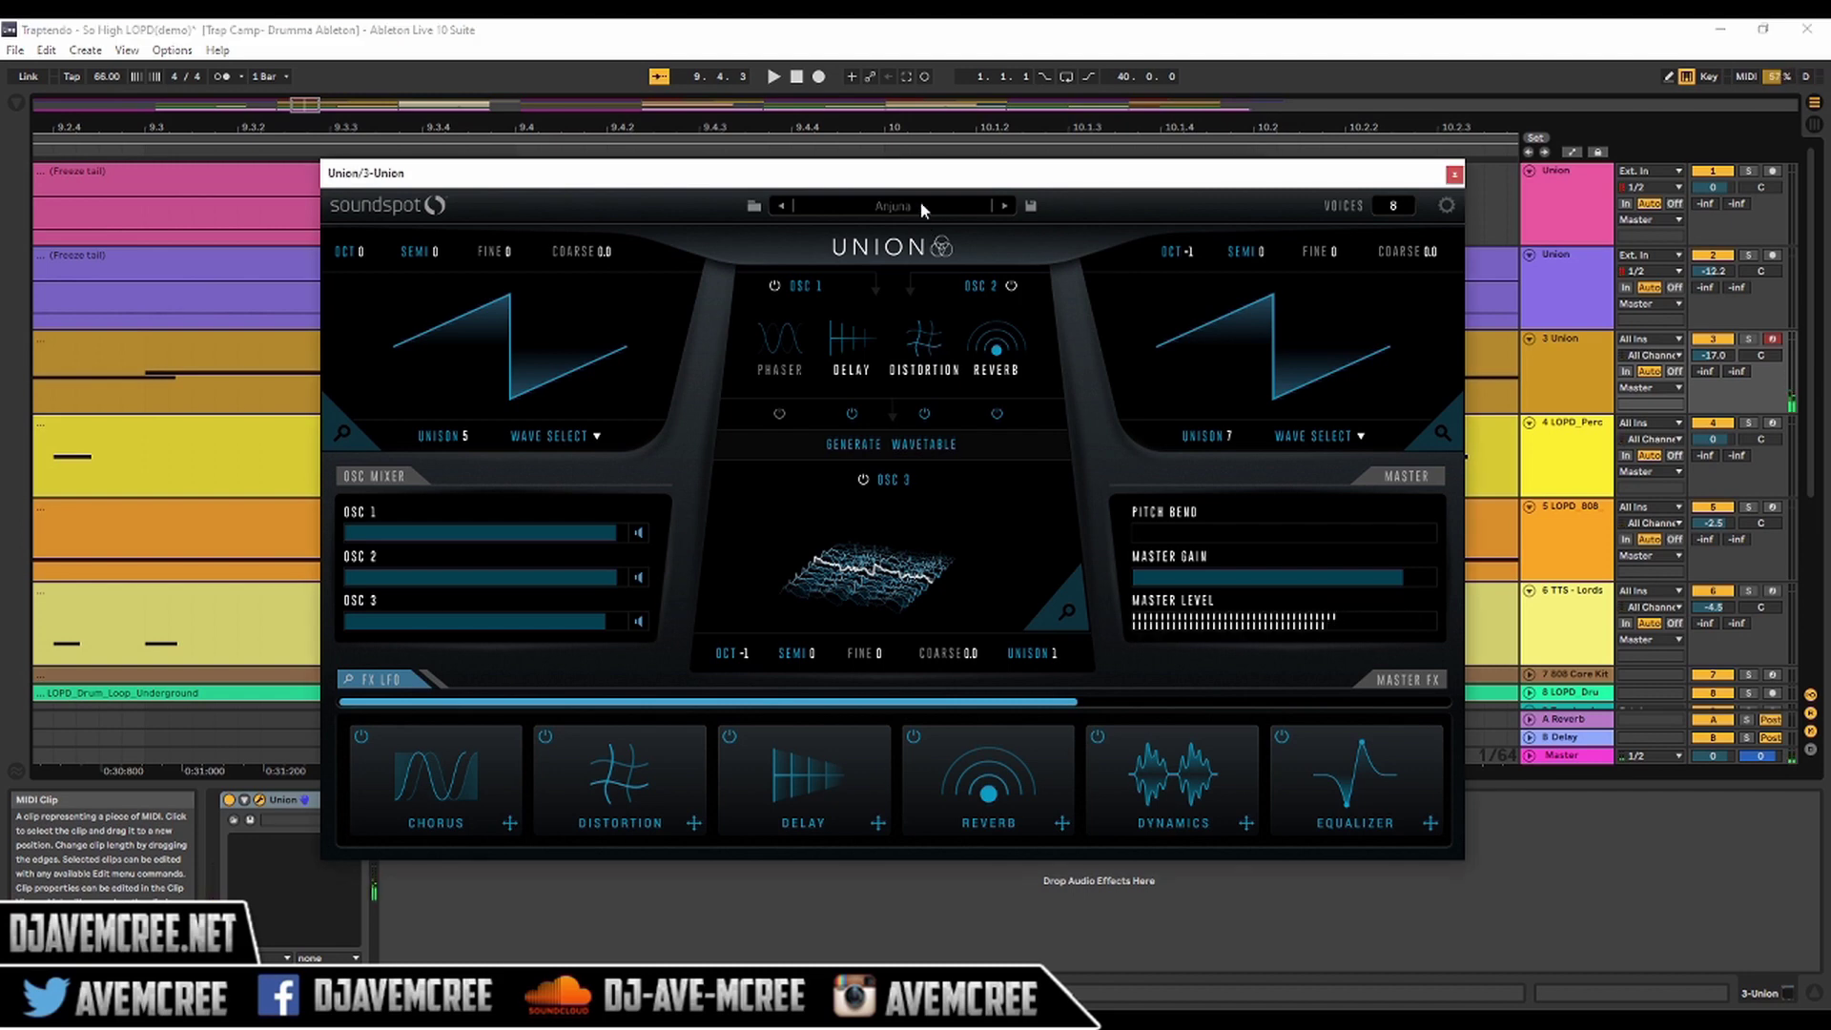
pyautogui.click(921, 206)
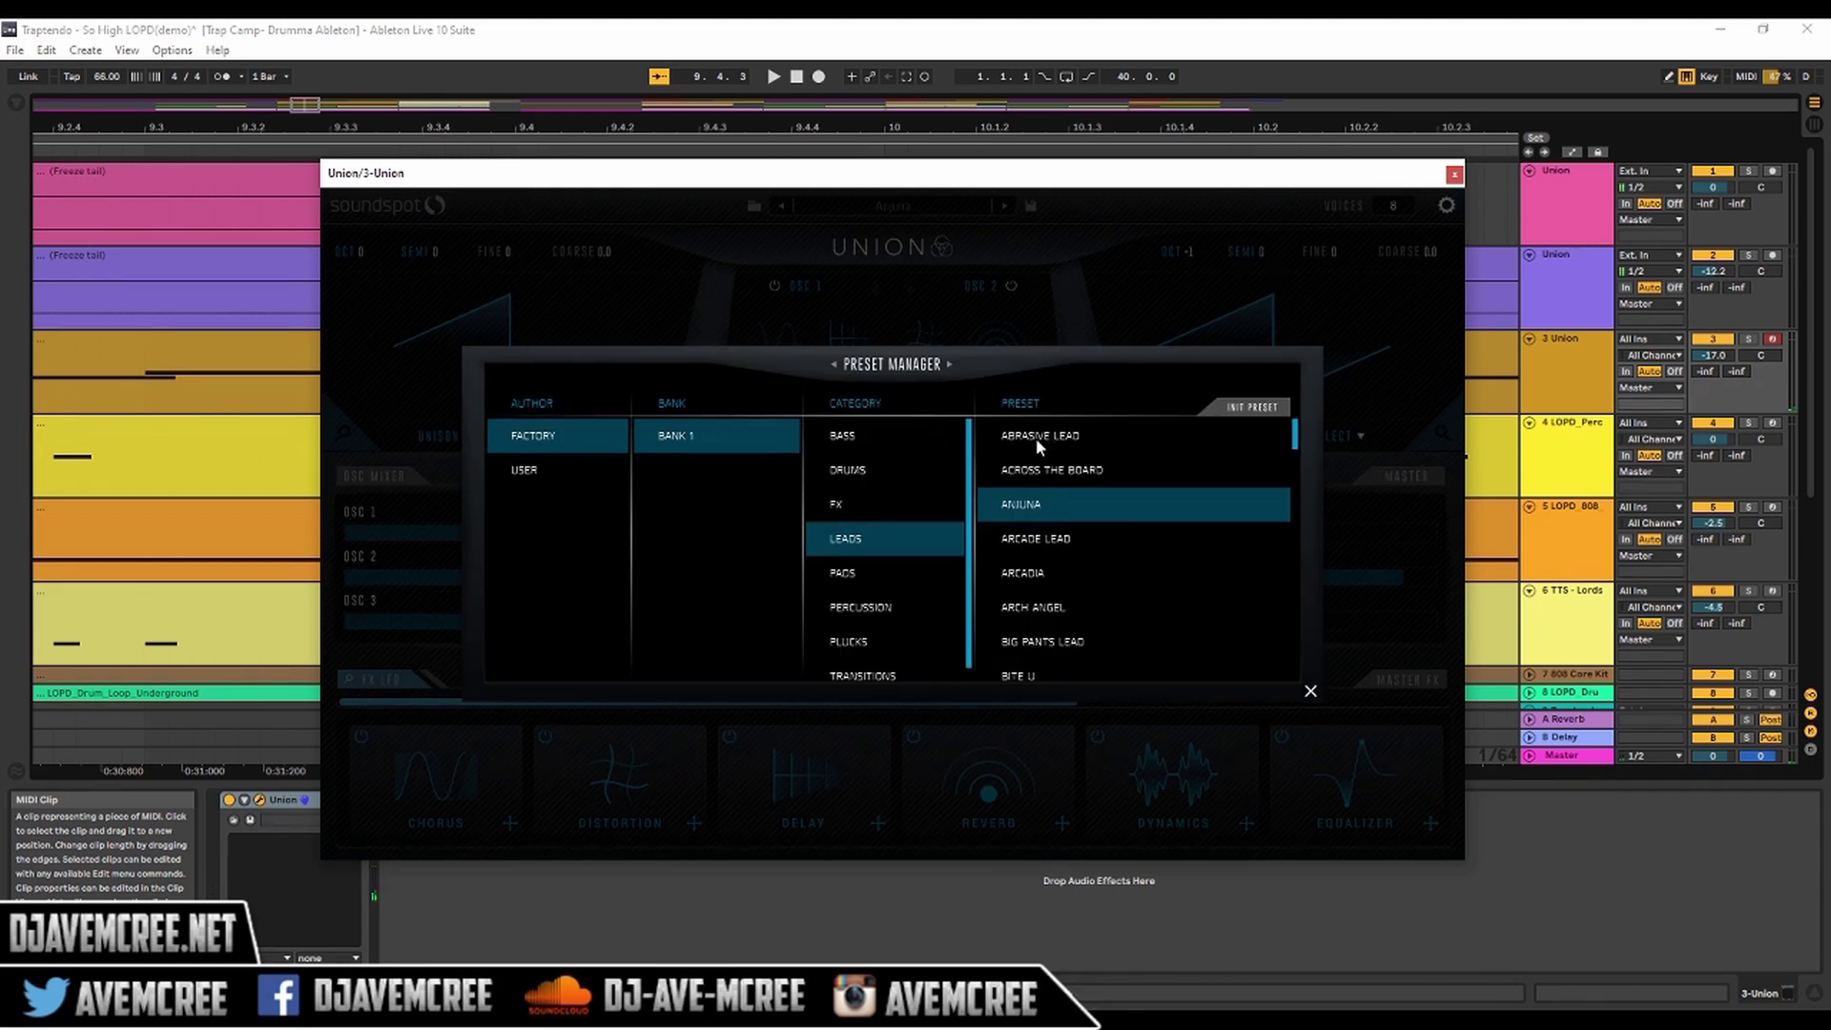
pyautogui.click(1268, 408)
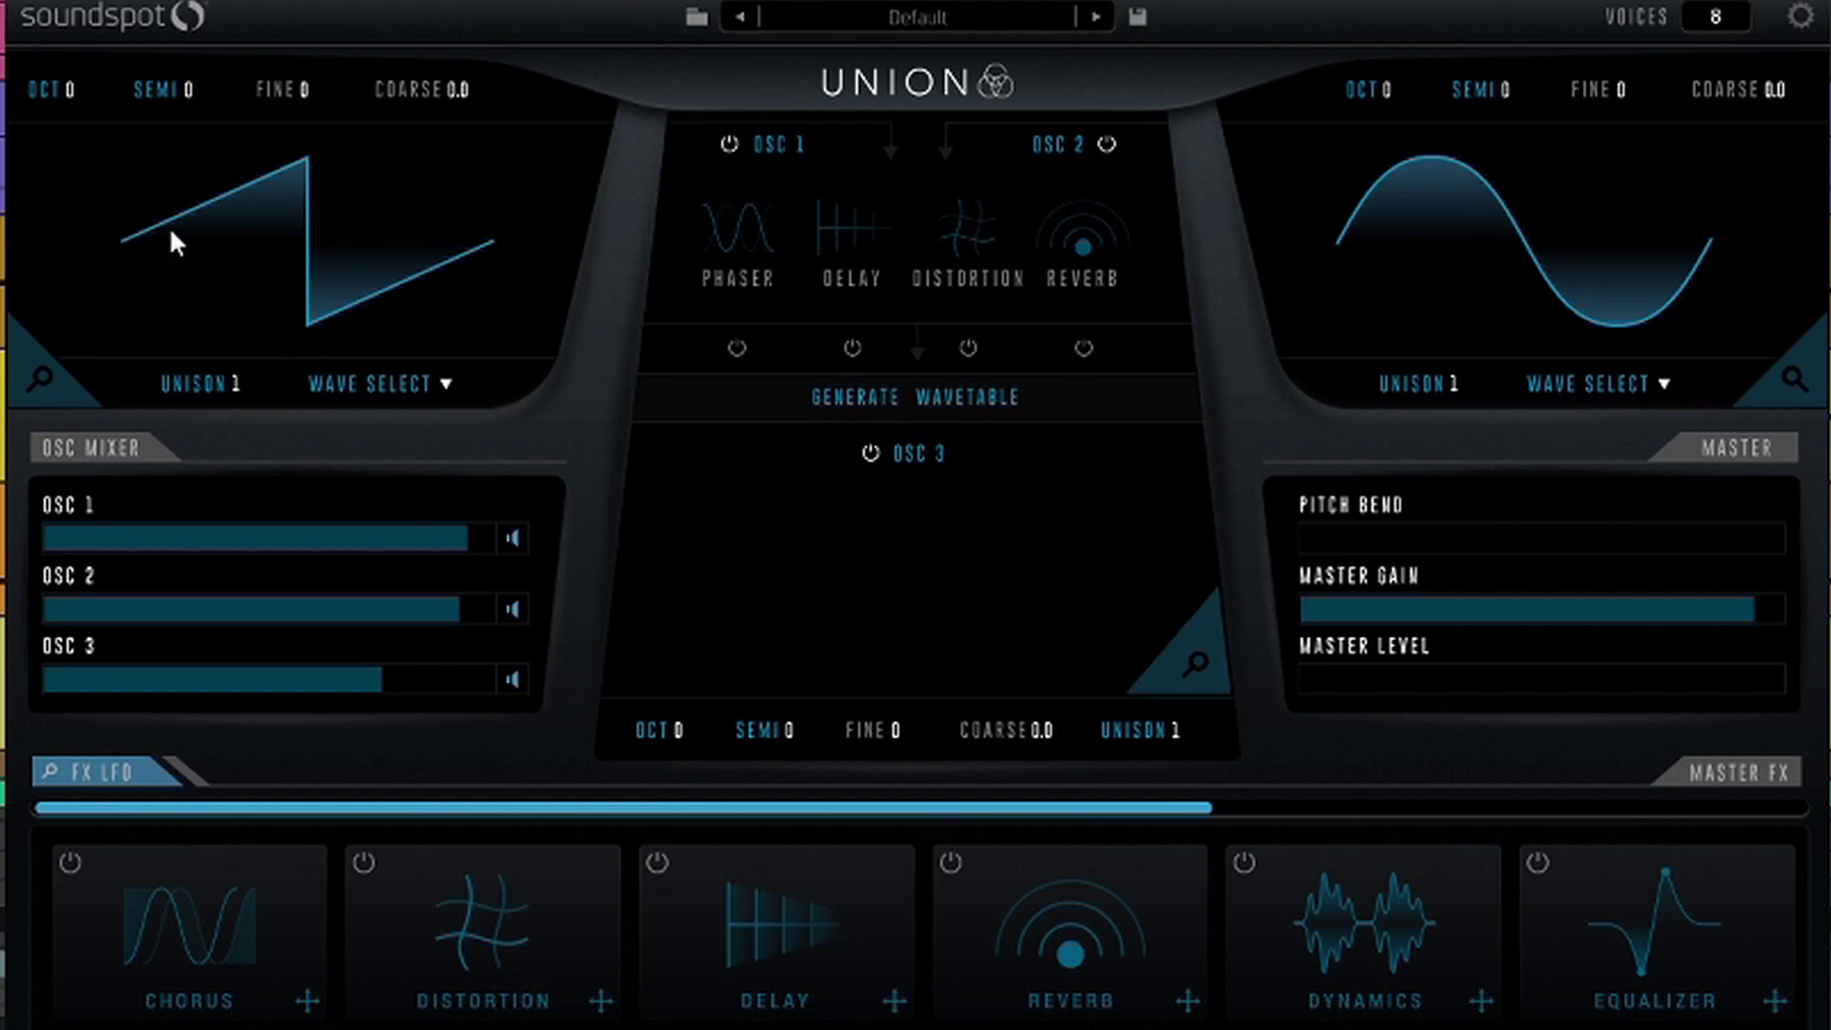
# Audition several waveforms for oscillator 1, including Triangle, and finish on Metallic.
pyautogui.click(341, 382)
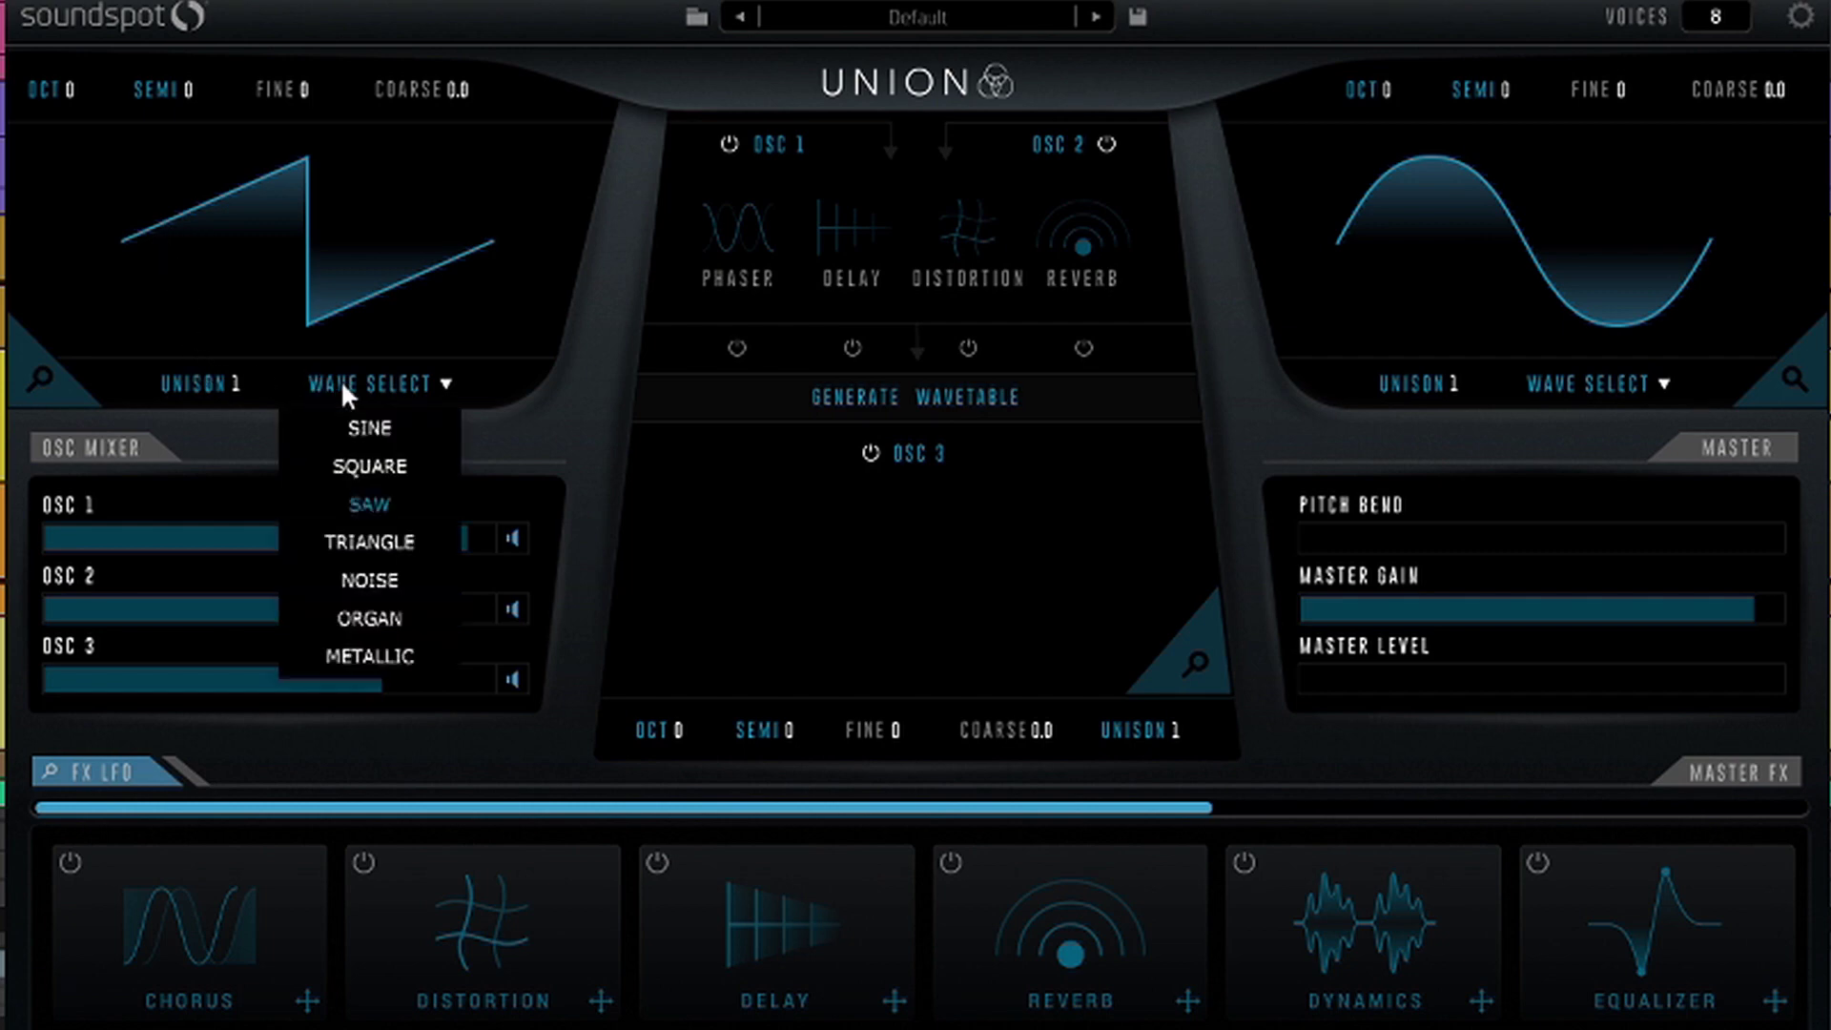
pyautogui.click(370, 433)
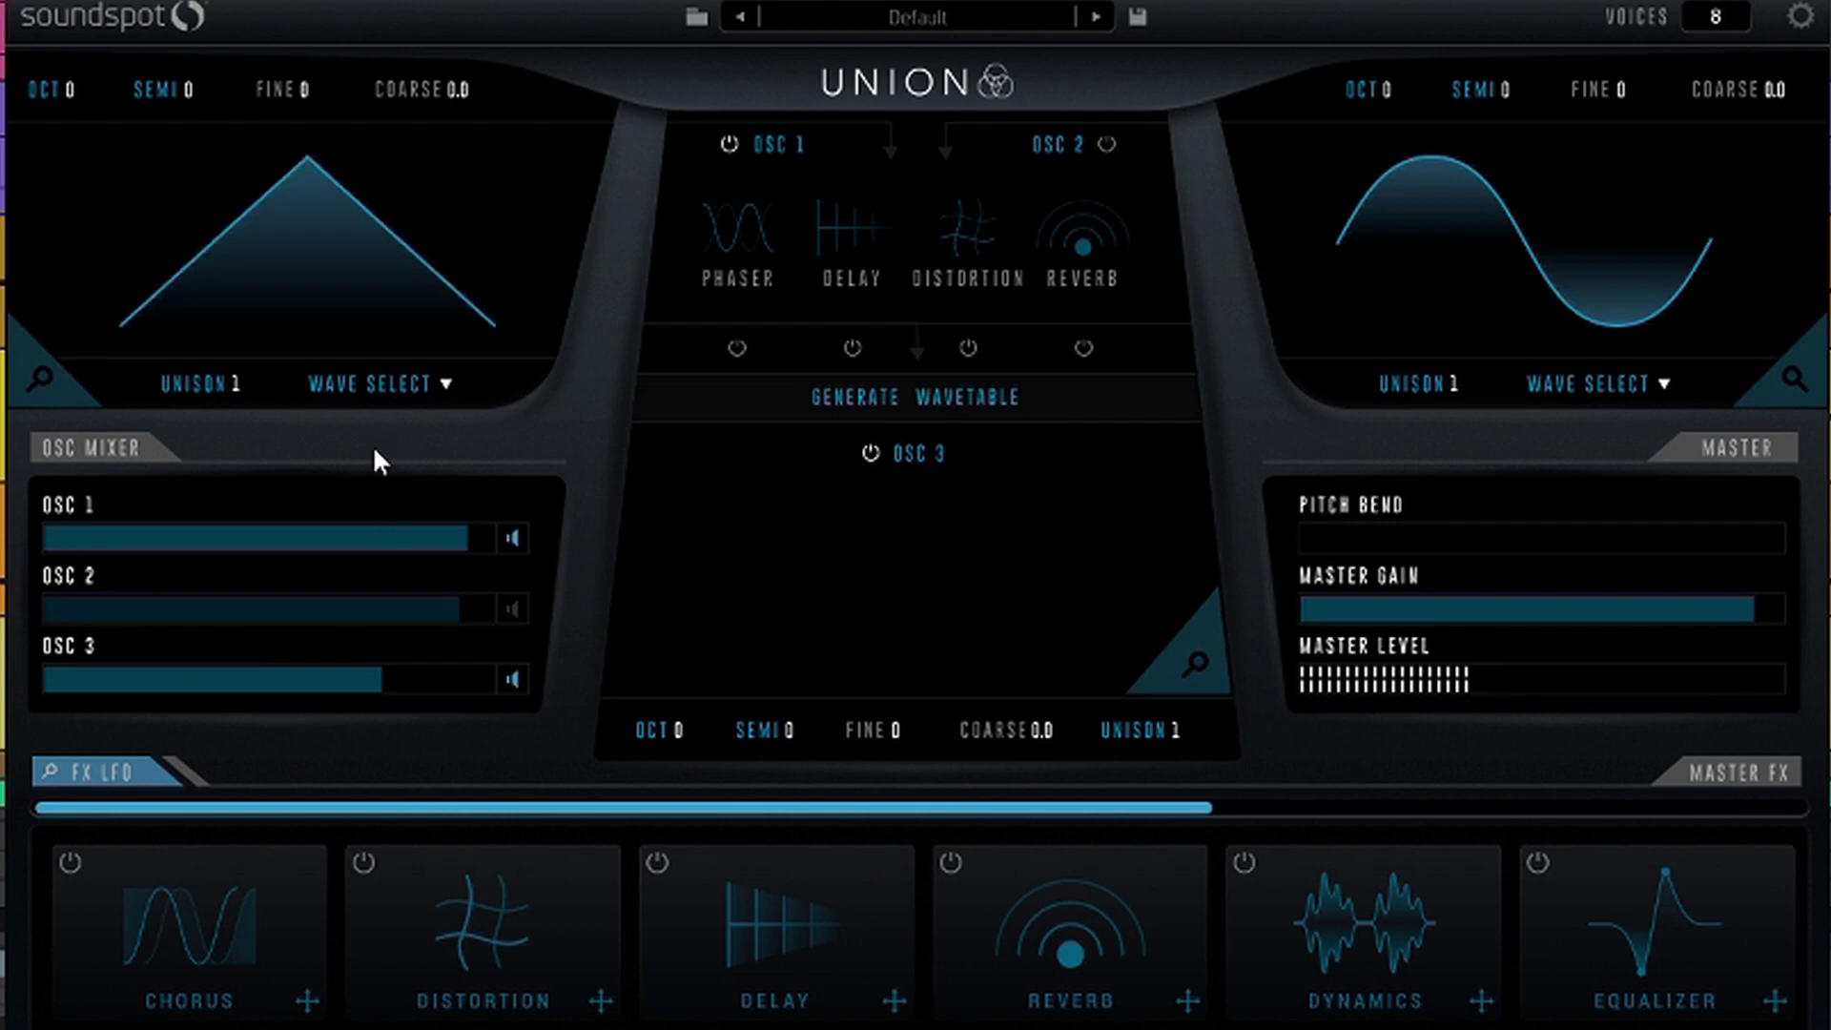
pyautogui.click(368, 394)
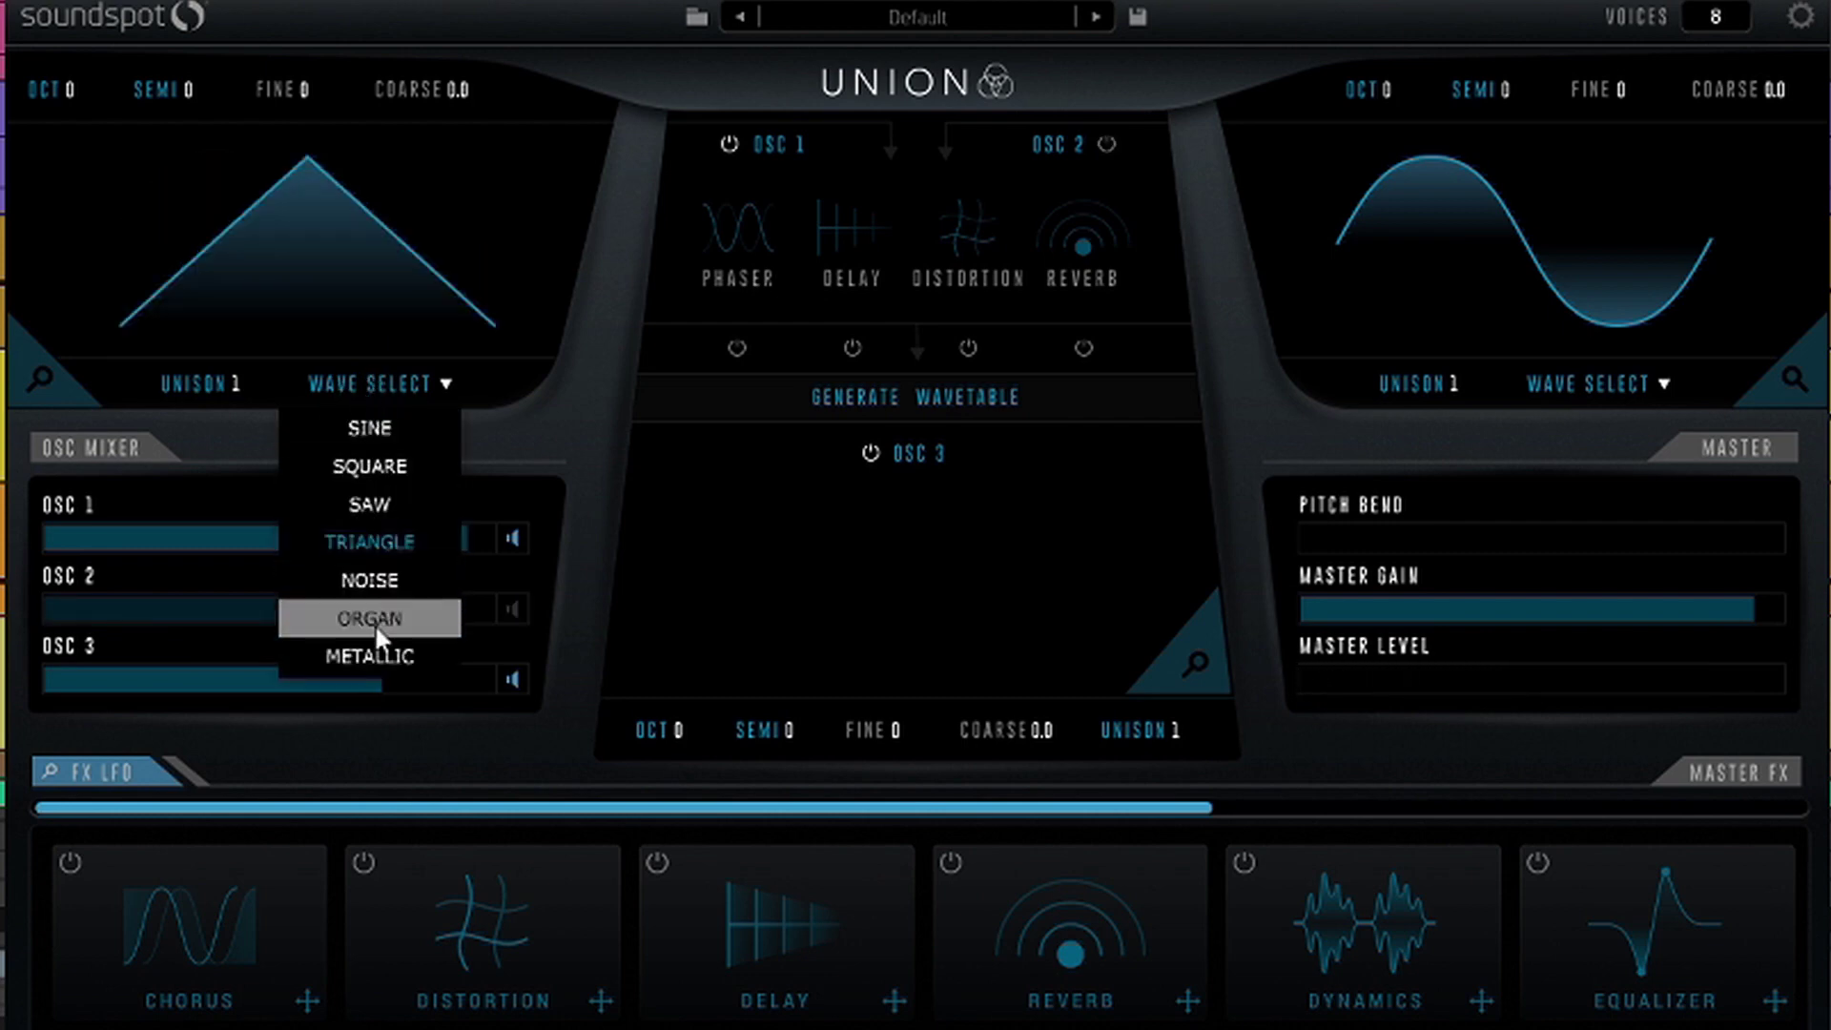
pyautogui.click(375, 658)
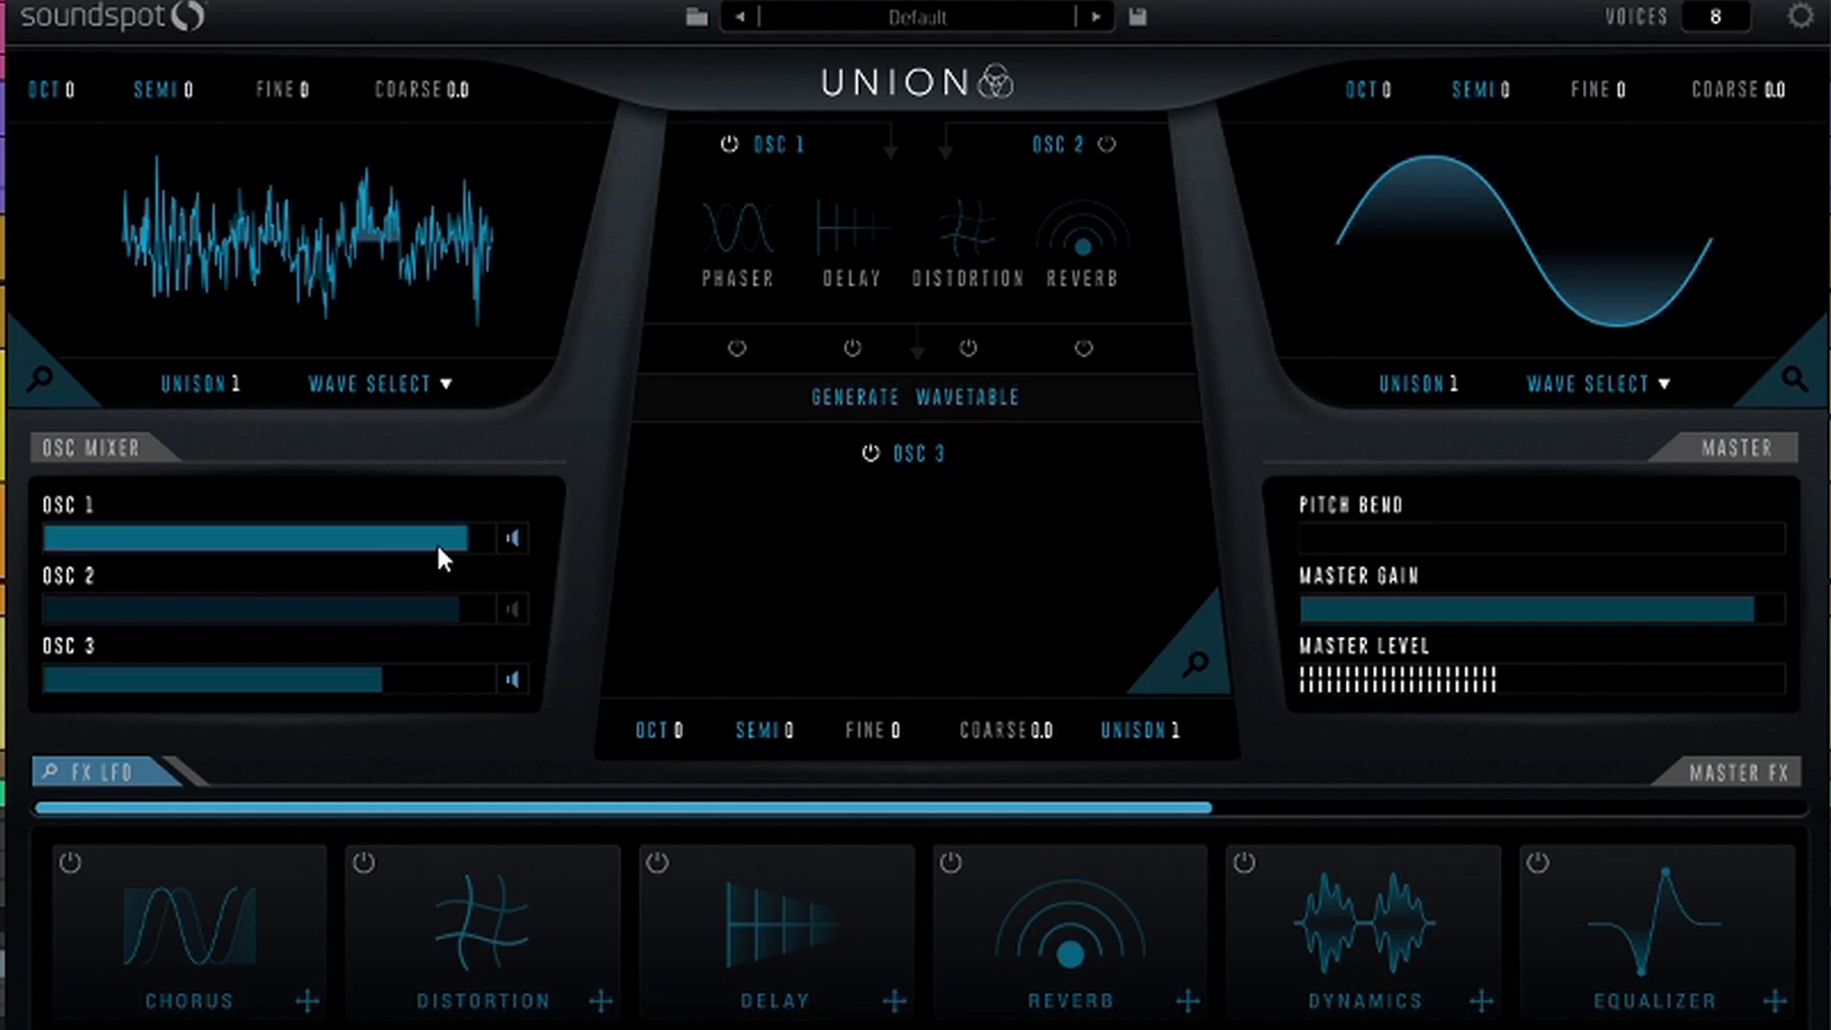
# Raise oscillator 1's mixer level to maximum and mute oscillators 2 and 3.
pyautogui.moveTo(437, 548); pyautogui.dragTo(636, 533)
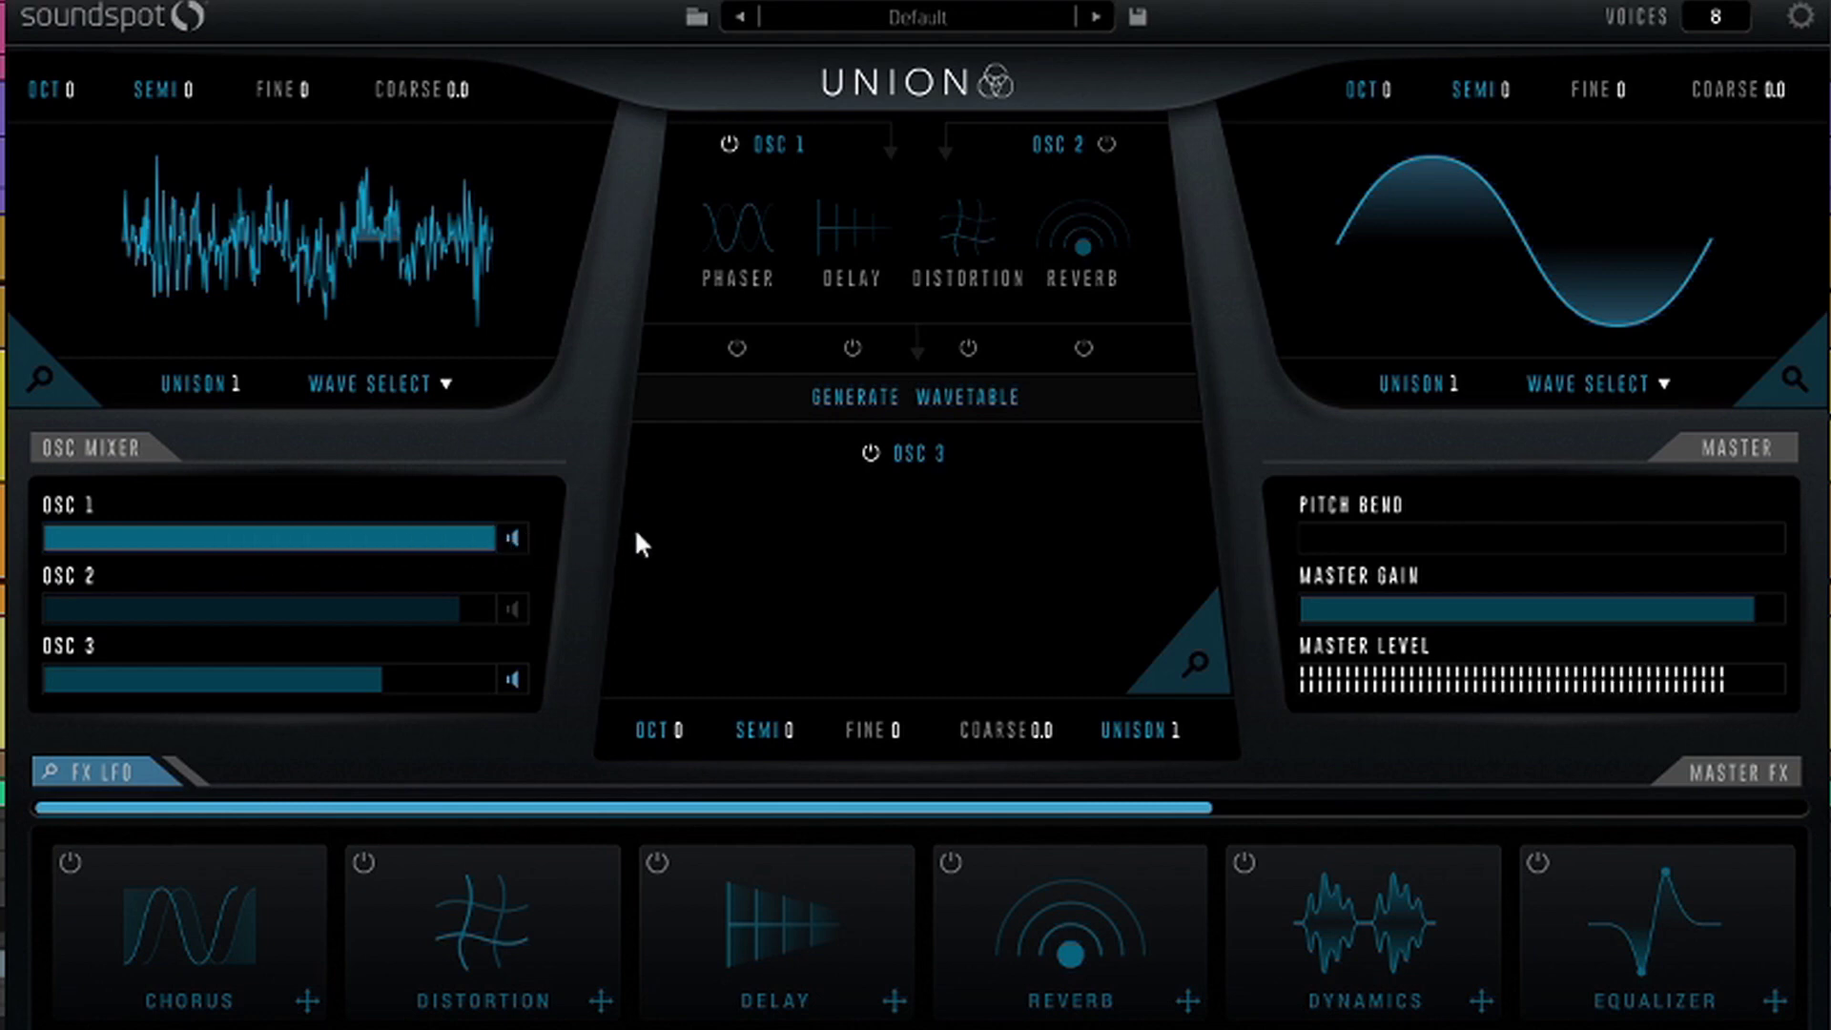
pyautogui.click(516, 608)
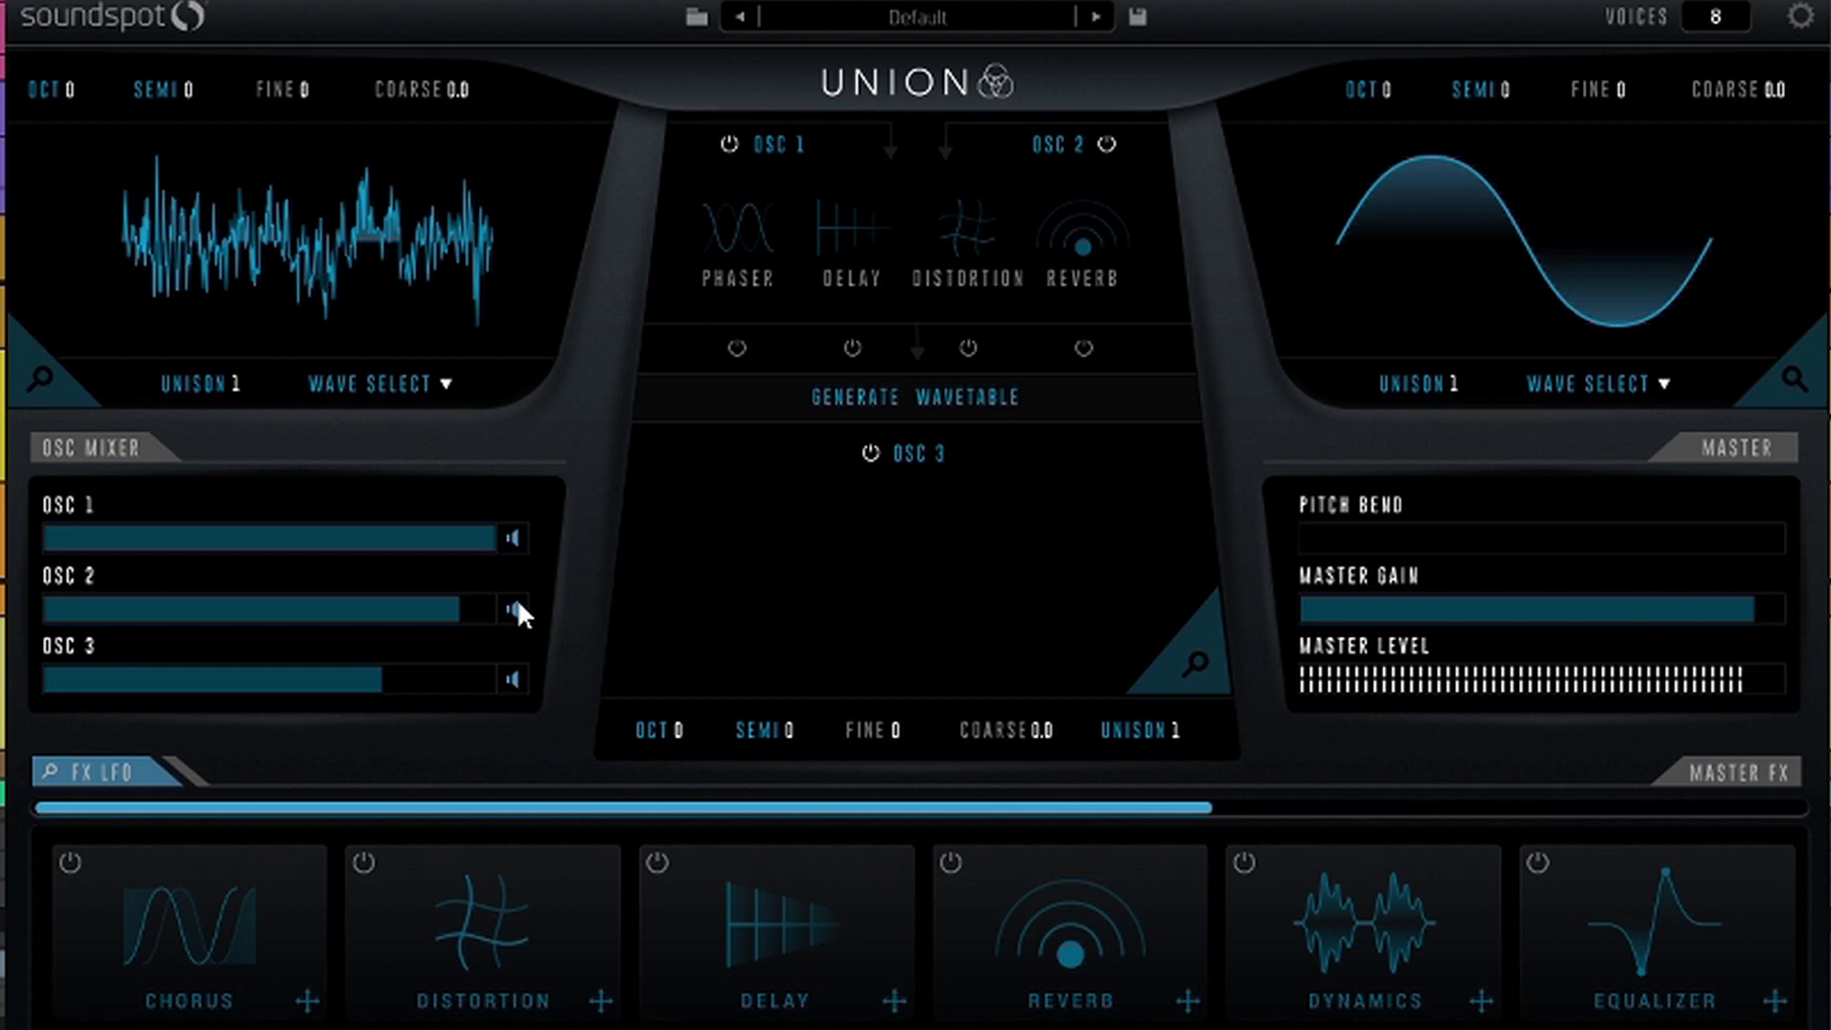
pyautogui.click(517, 598)
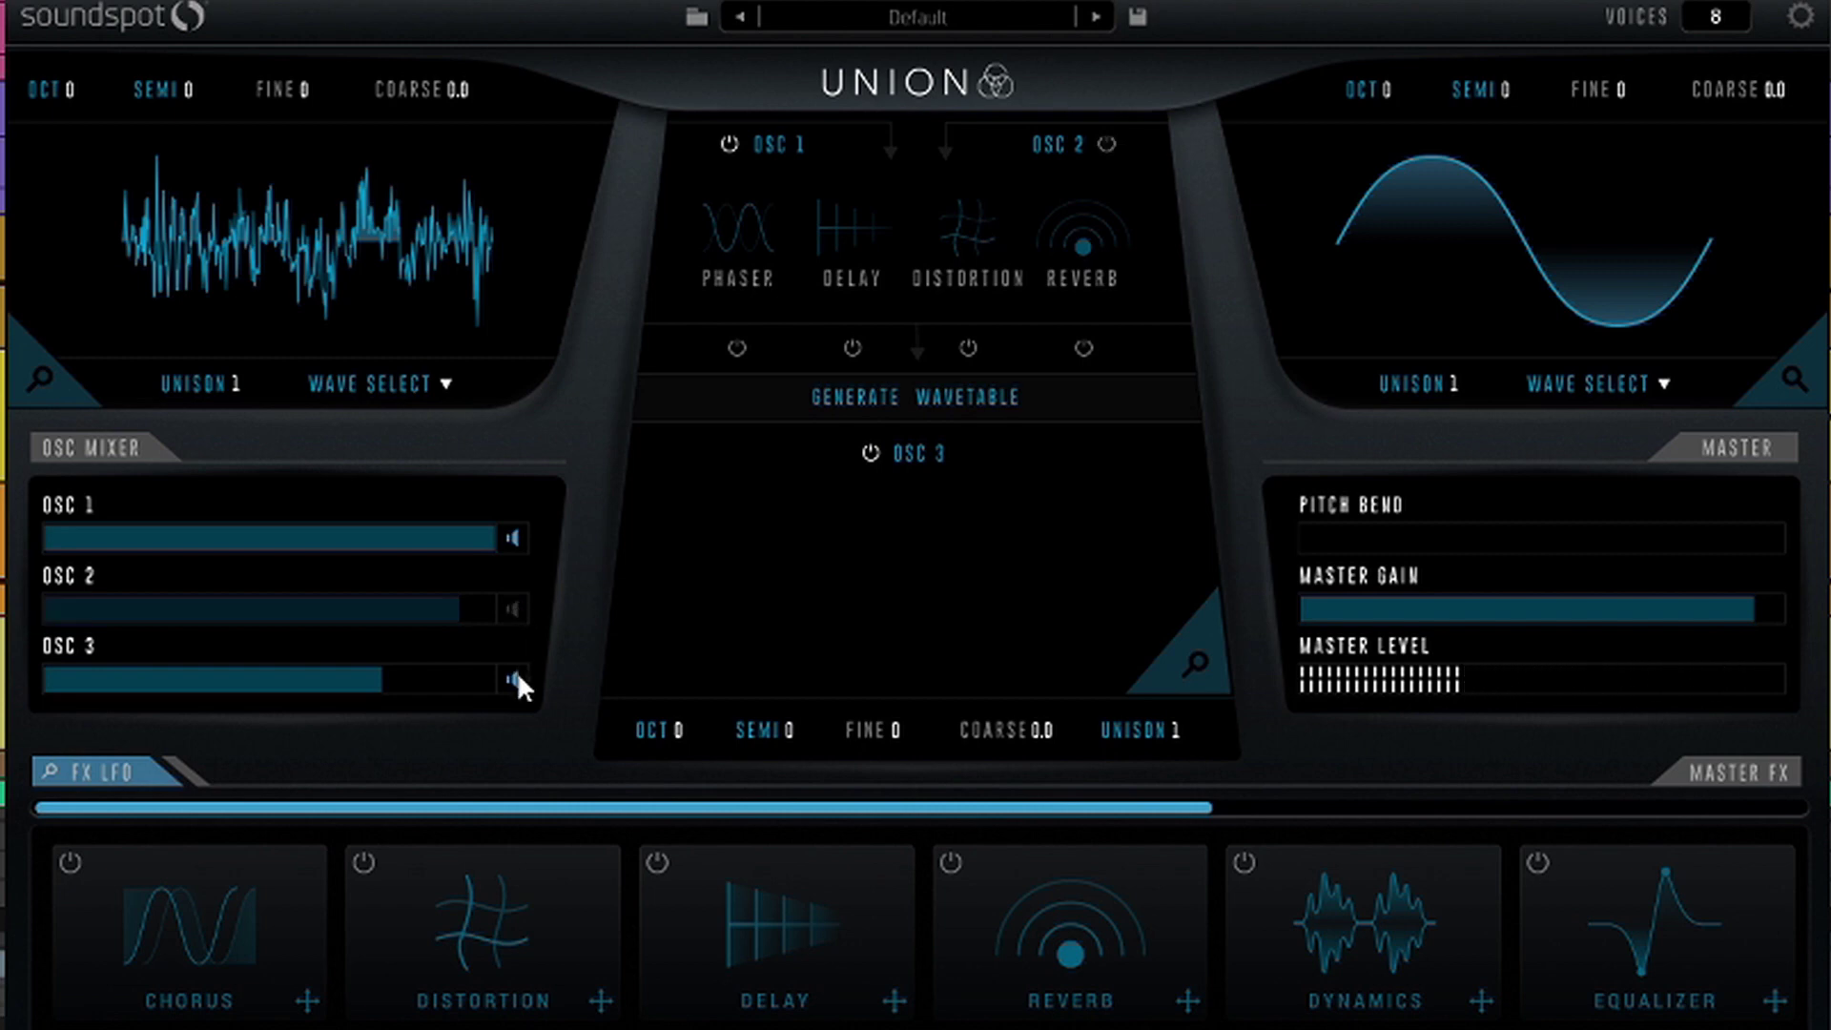
pyautogui.click(516, 674)
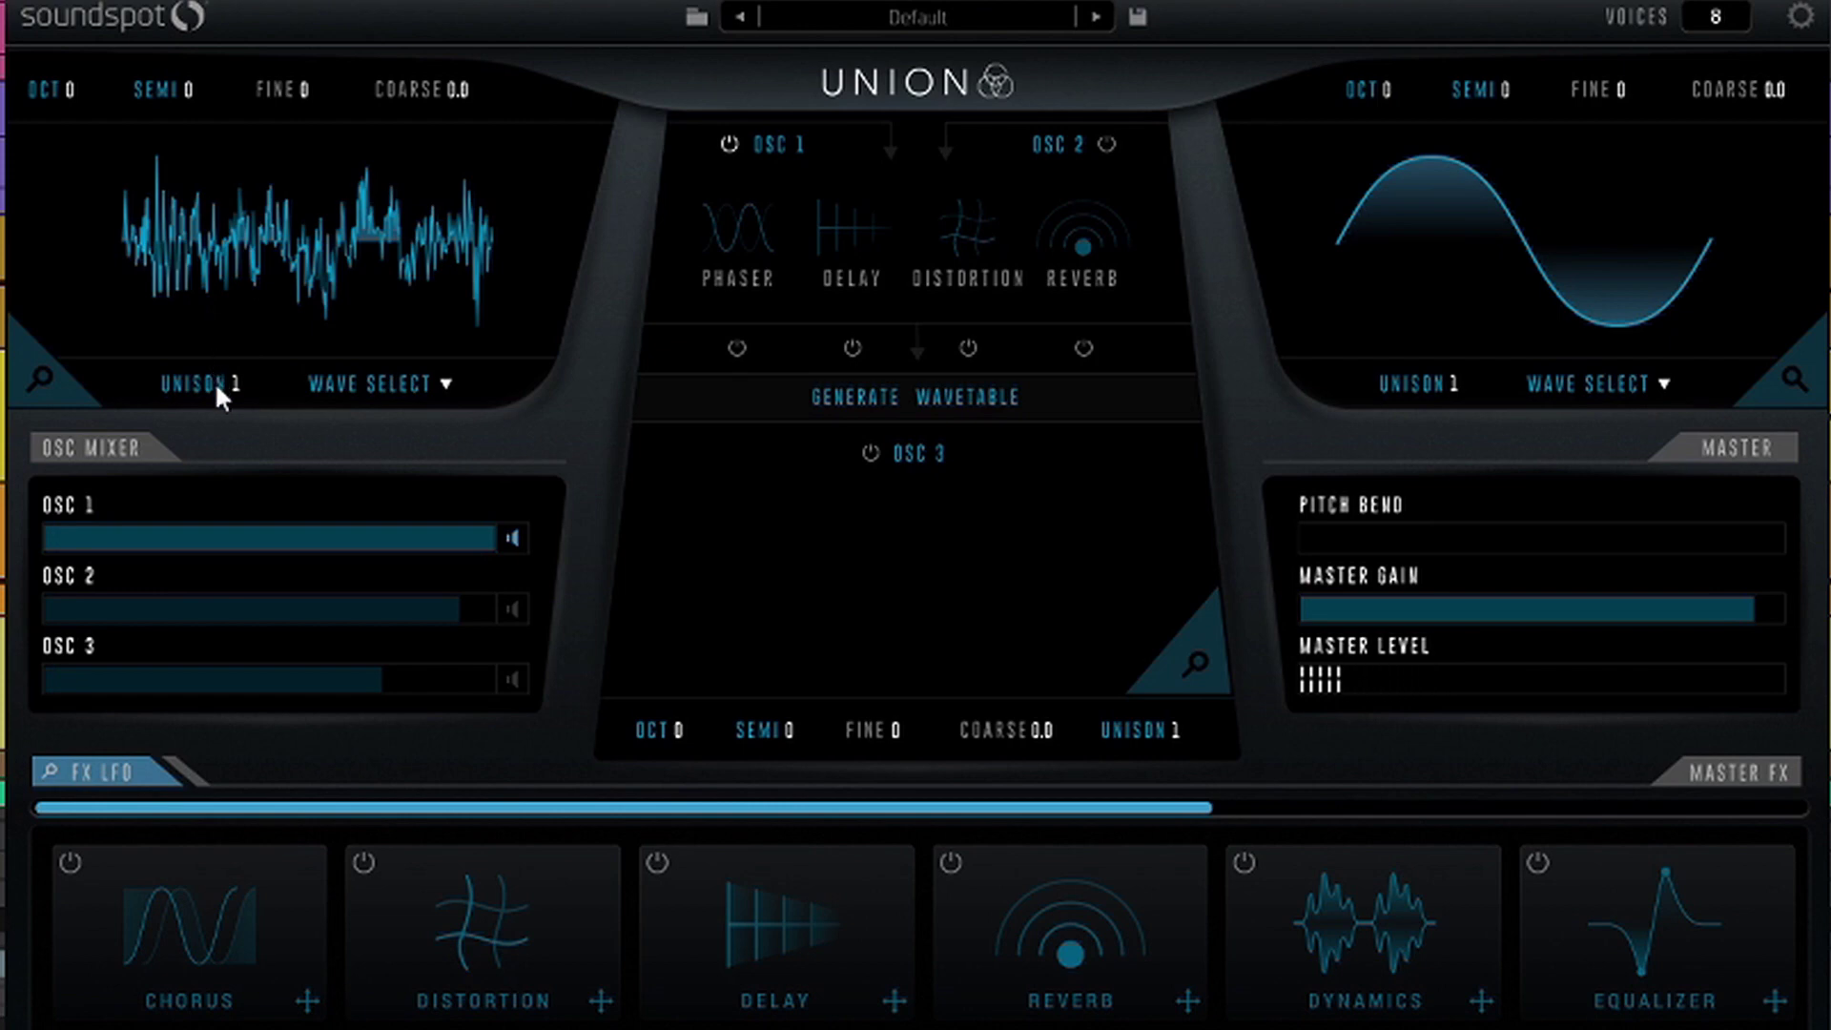
# Set oscillator 1's unison to 6 and view its LFO and ADSR curves in the oscillator's detail editor.
pyautogui.moveTo(240, 376)
pyautogui.mouseDown()
pyautogui.moveTo(226, 32)
pyautogui.moveTo(225, 347)
pyautogui.mouseUp()
pyautogui.click(23, 354)
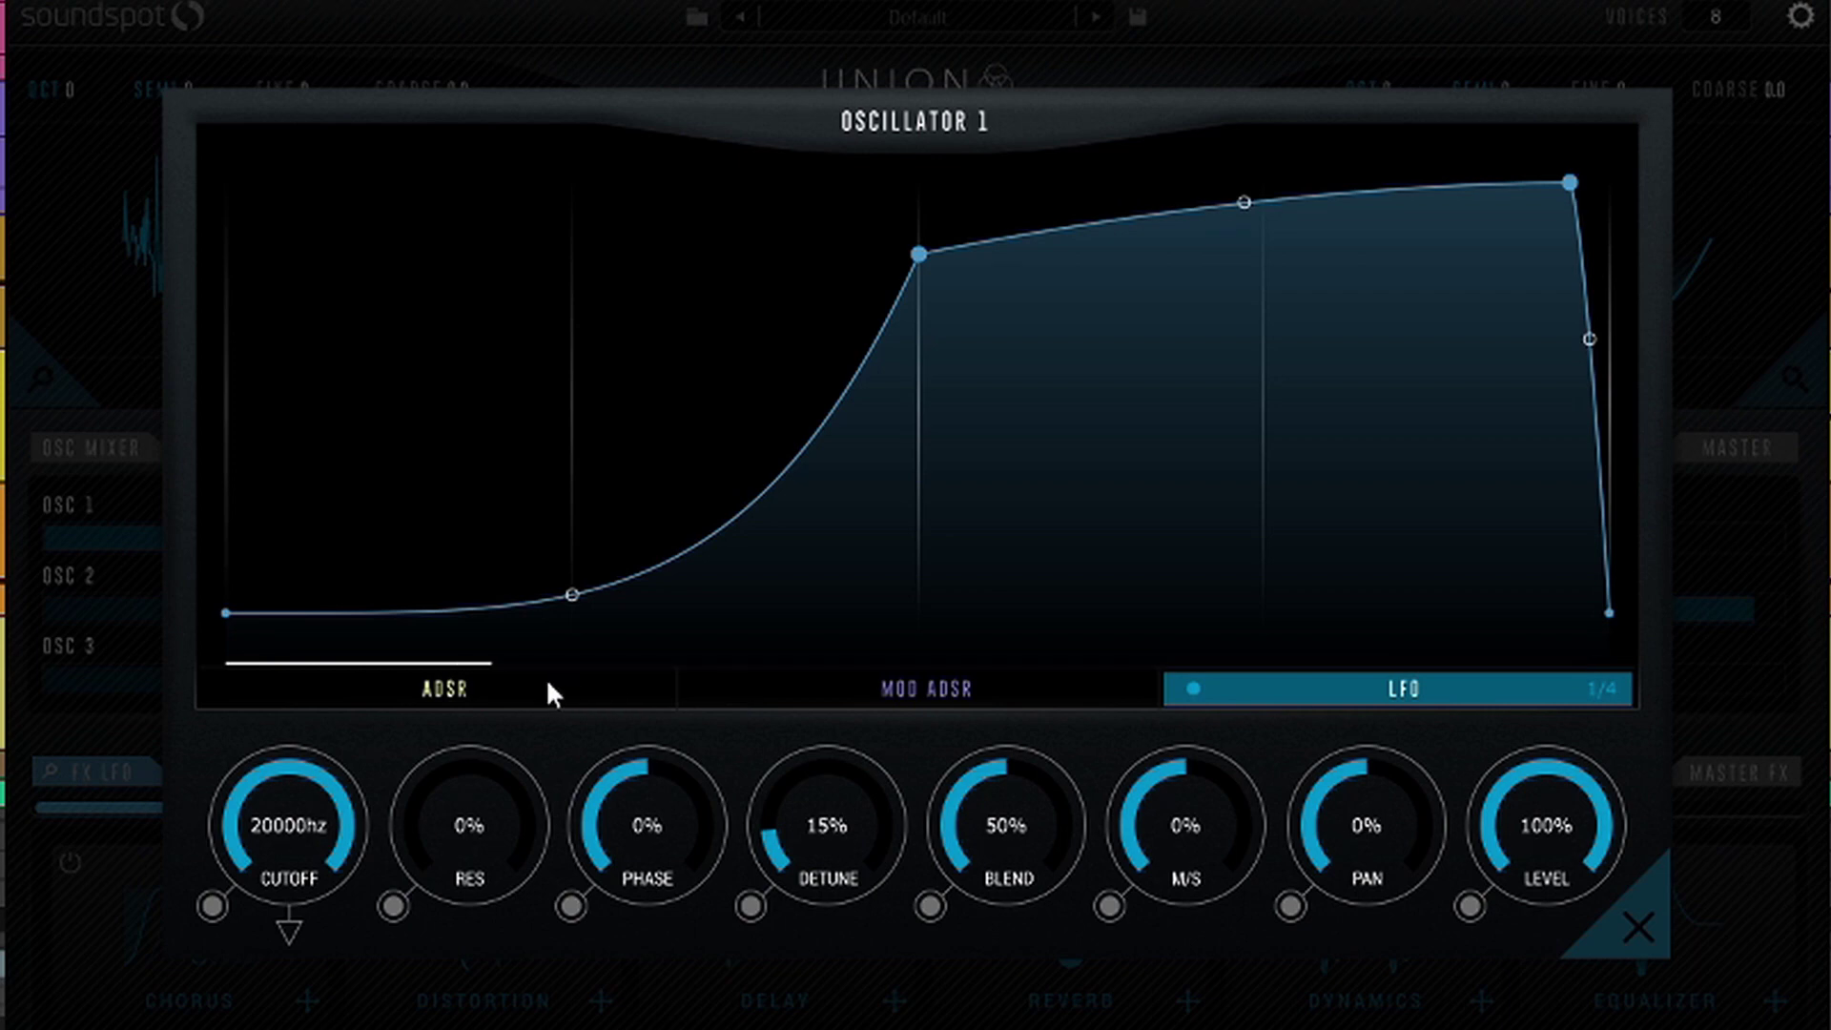
pyautogui.click(524, 687)
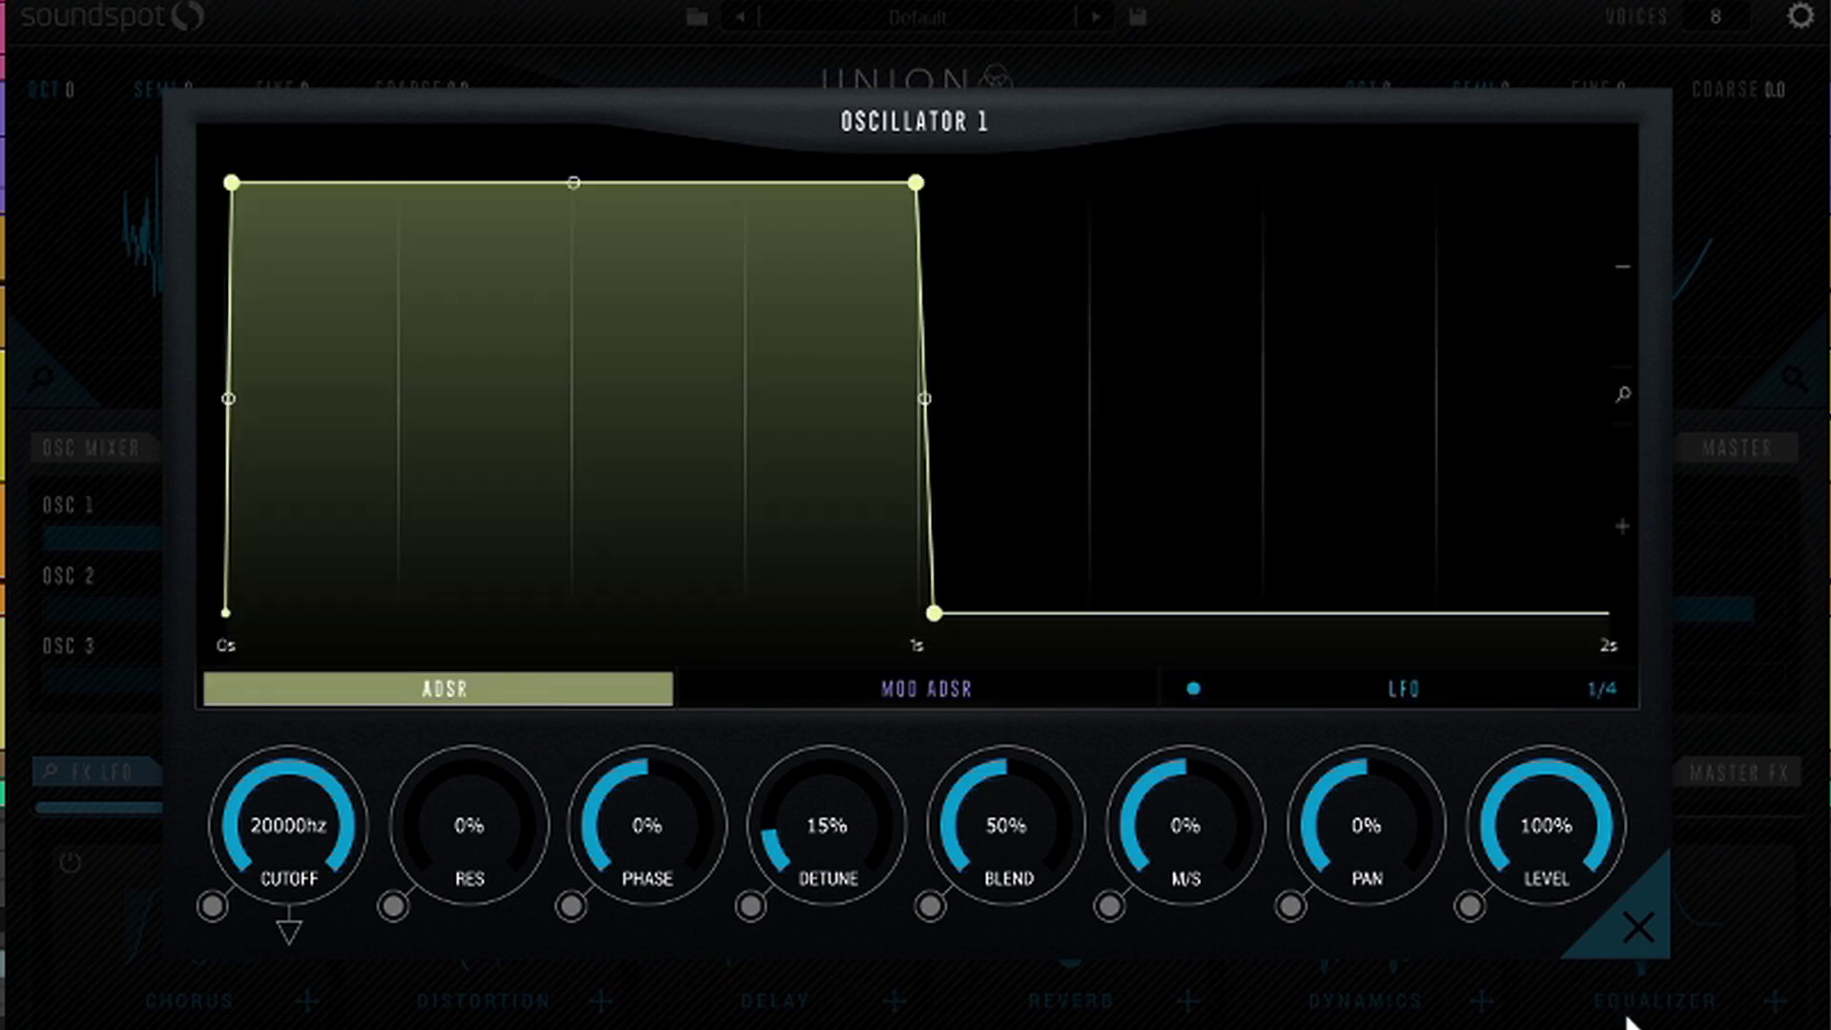
pyautogui.click(1629, 942)
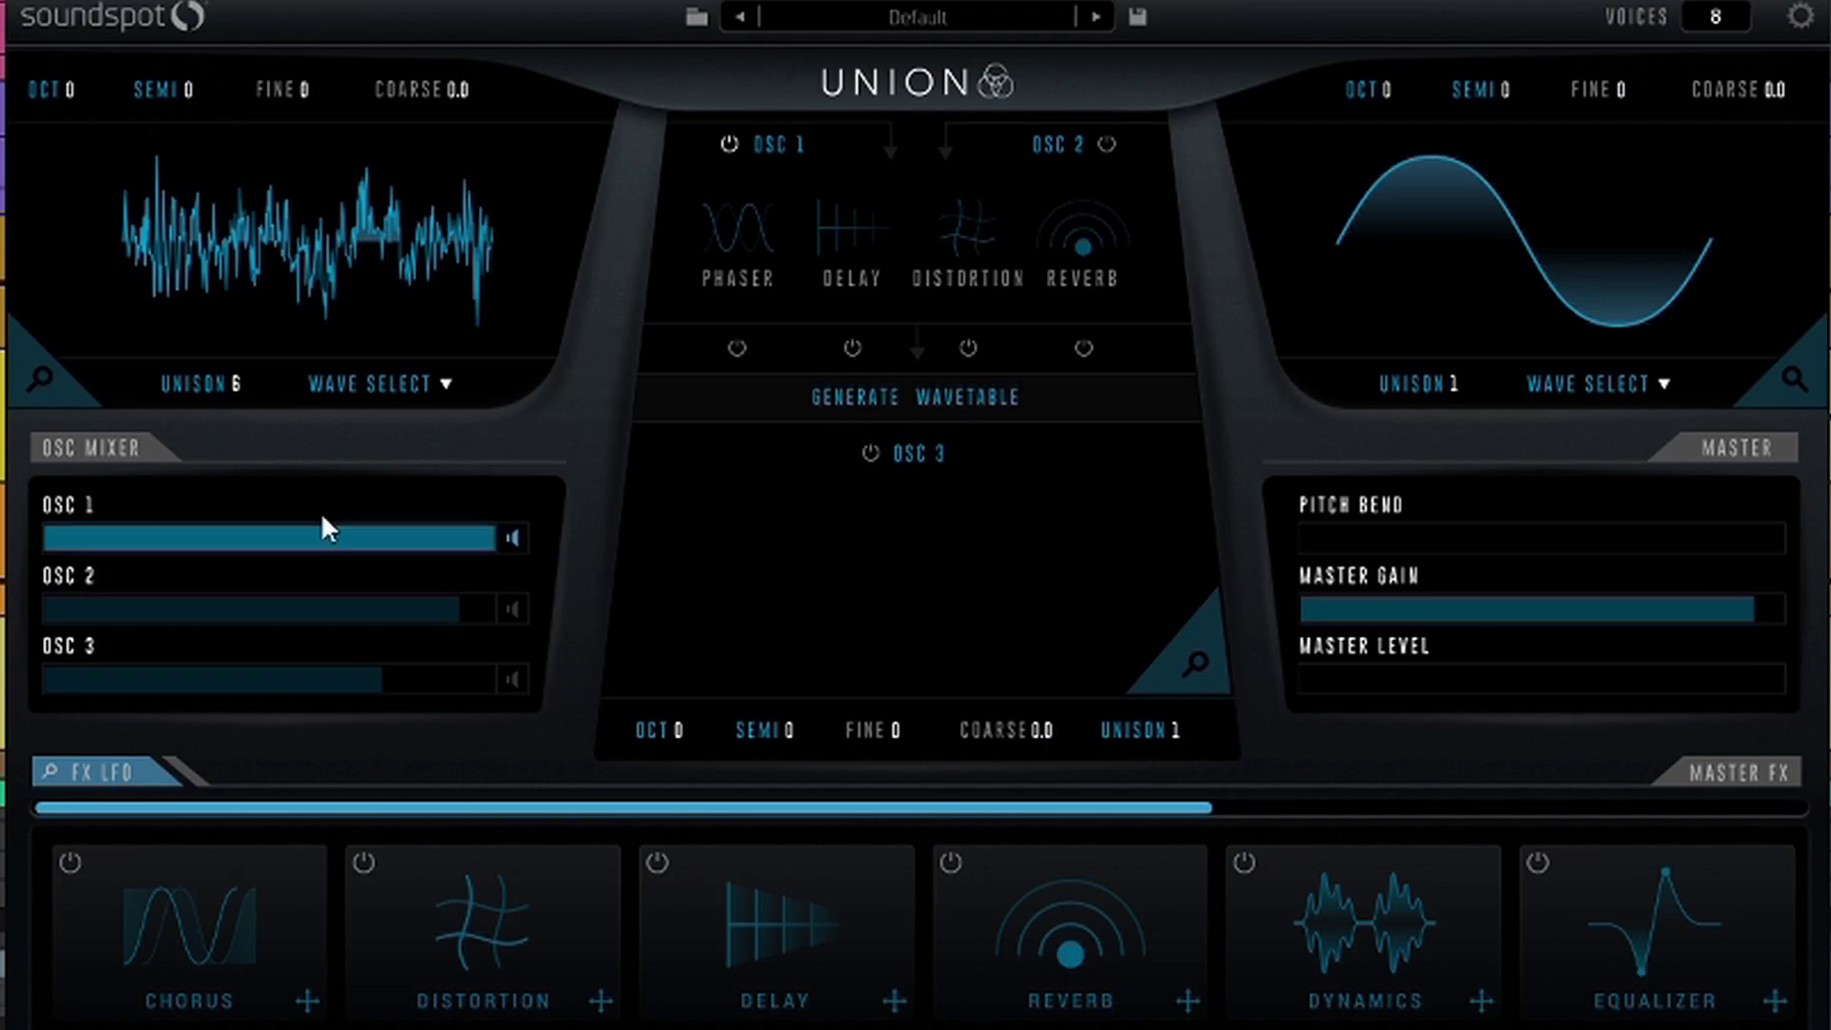
# Reshape oscillator 1's ADSR envelope with a longer release, a curved decay, a lower sustain level and an adjusted attack point.
pyautogui.click(71, 399)
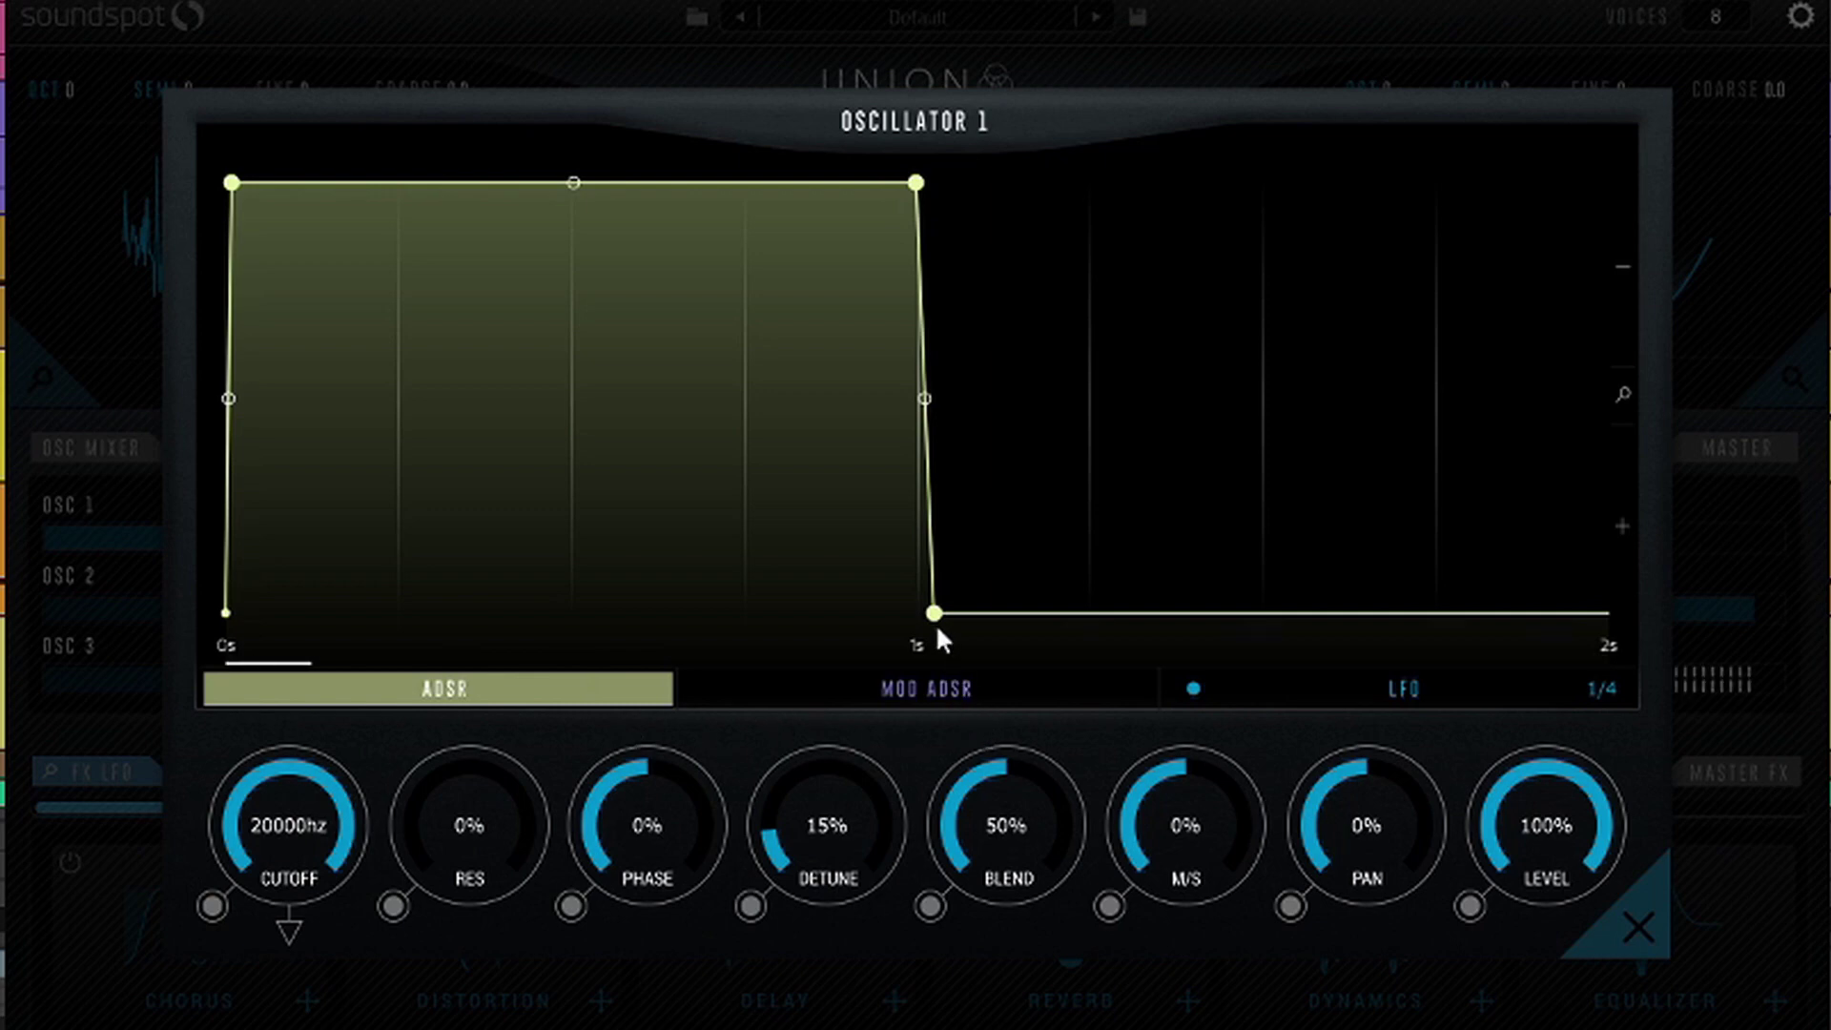
pyautogui.moveTo(935, 612); pyautogui.dragTo(1403, 320)
pyautogui.click(1624, 272)
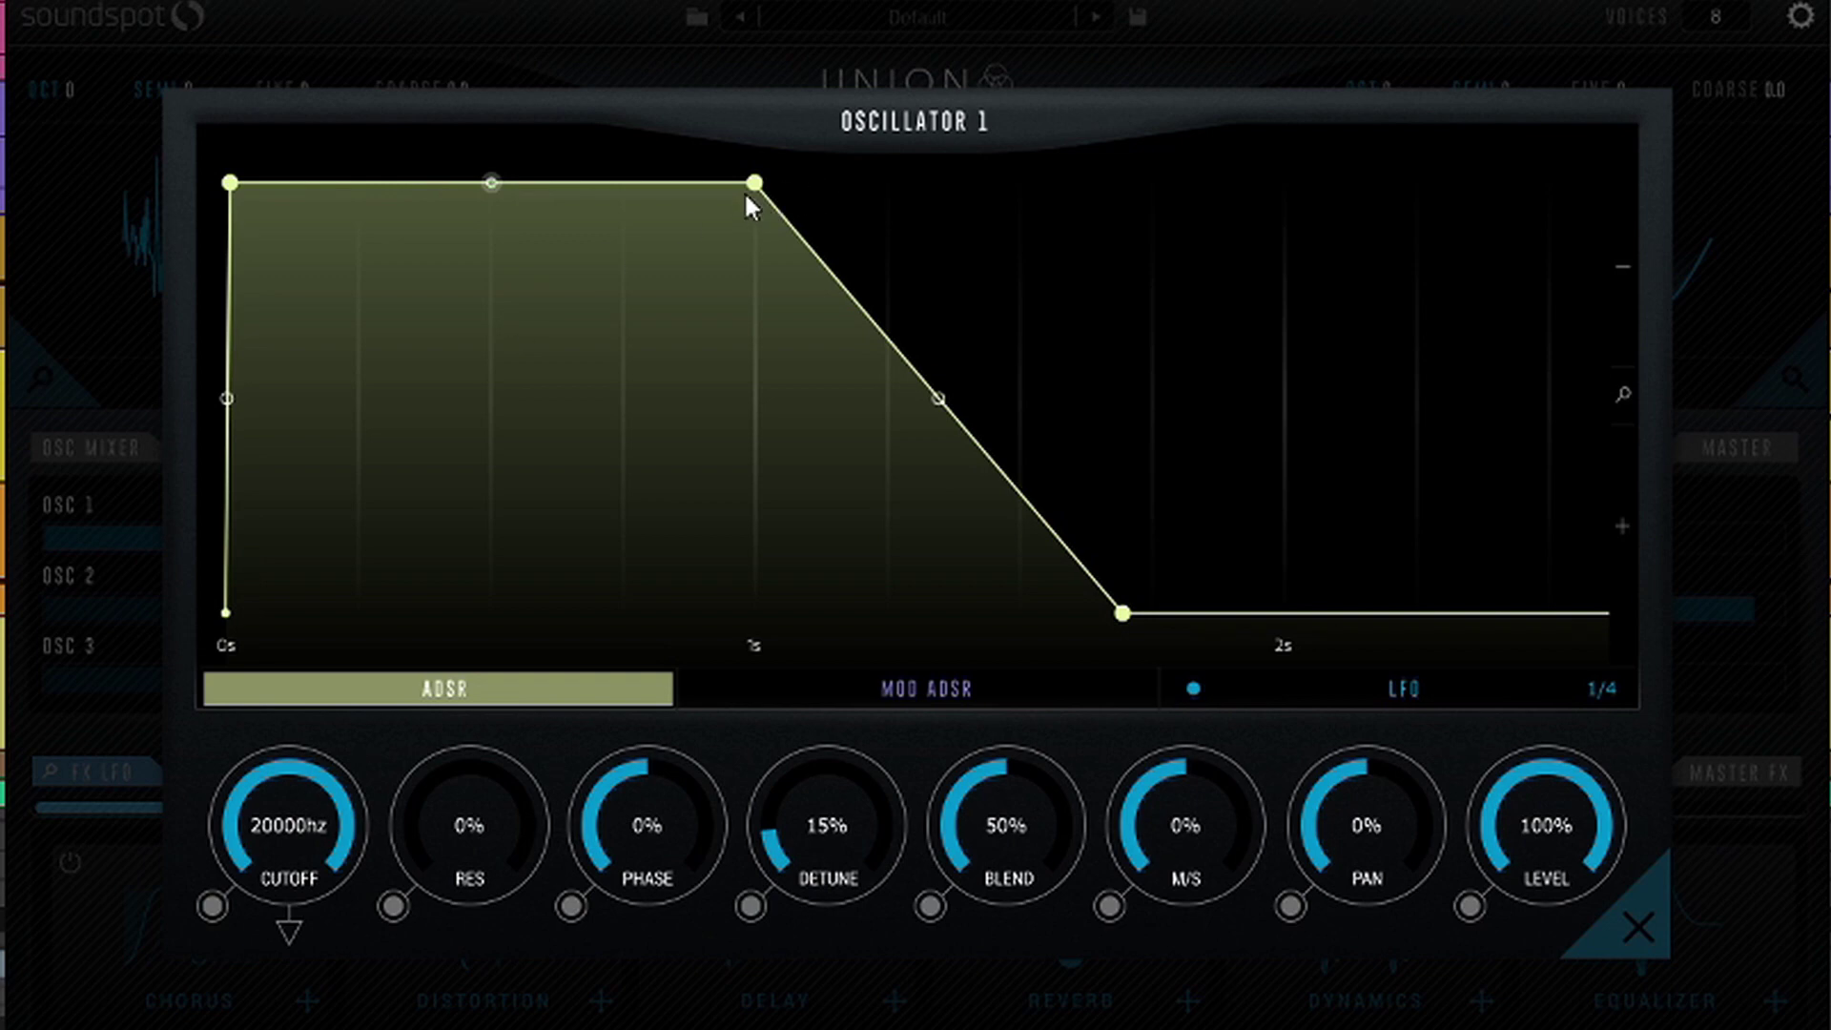
pyautogui.moveTo(746, 195); pyautogui.dragTo(727, 227)
pyautogui.moveTo(698, 403); pyautogui.dragTo(690, 488)
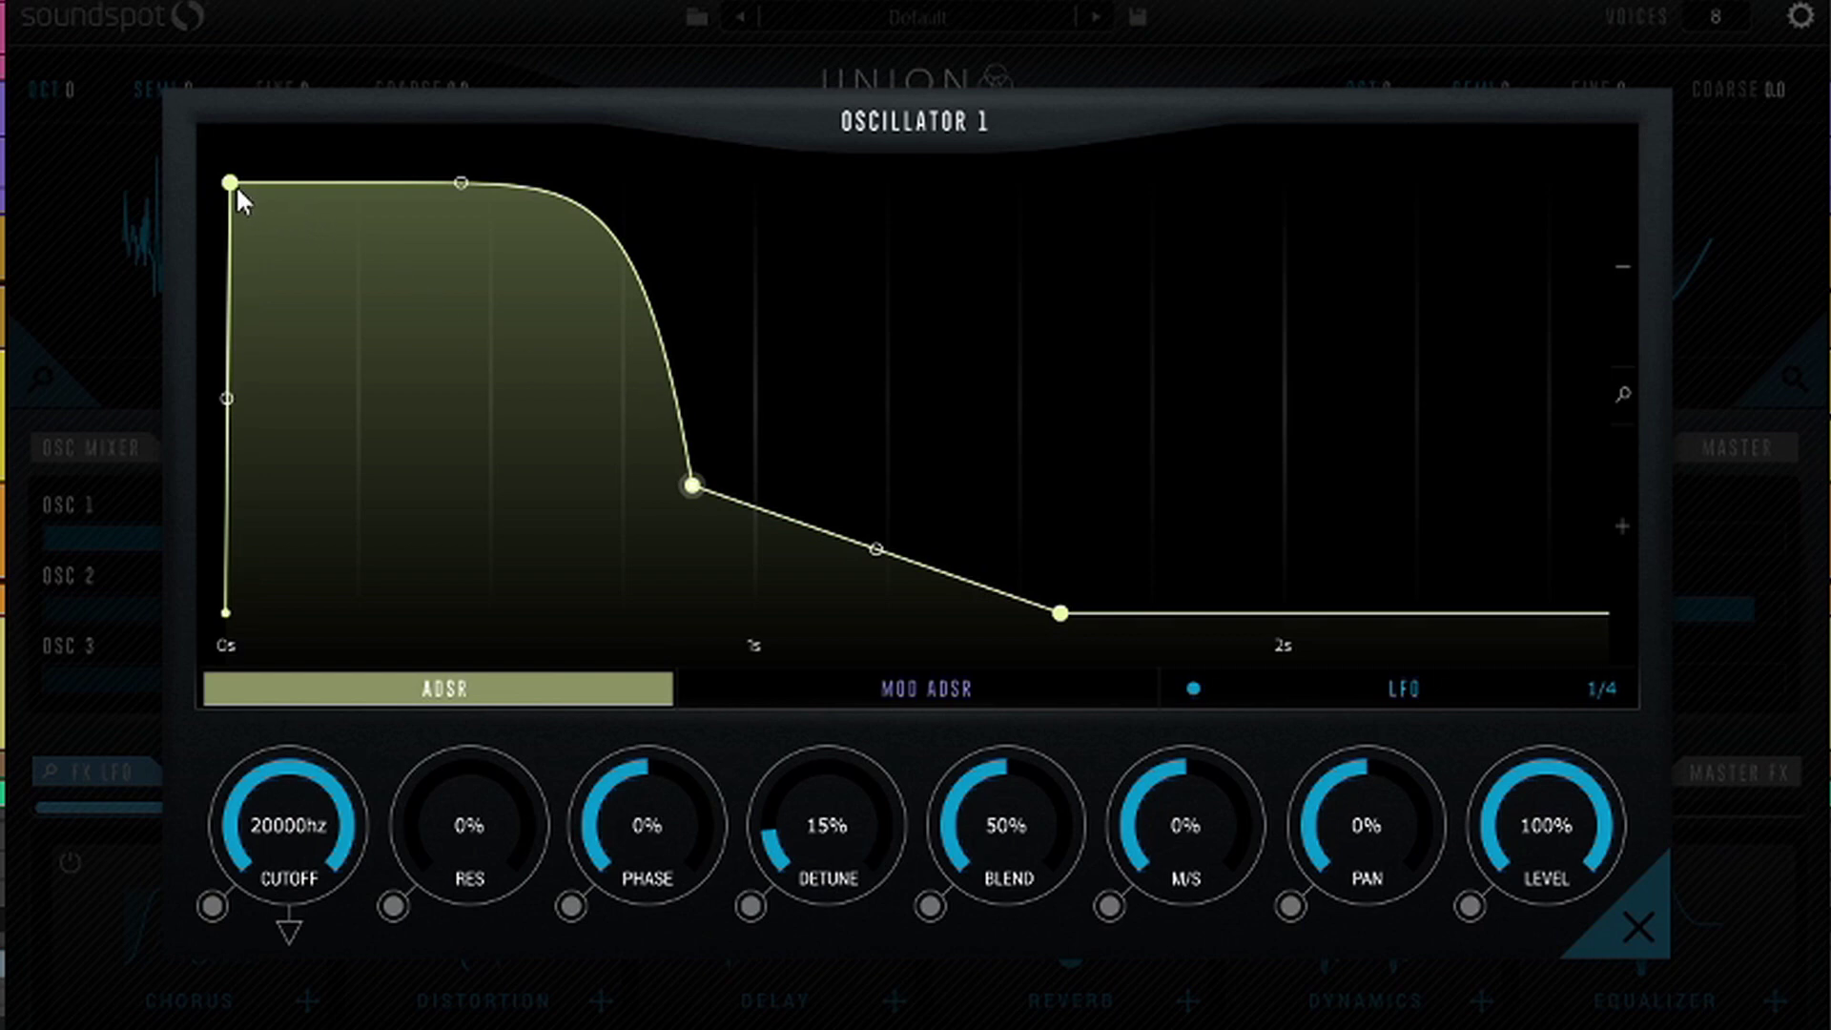
pyautogui.moveTo(236, 185); pyautogui.dragTo(267, 250)
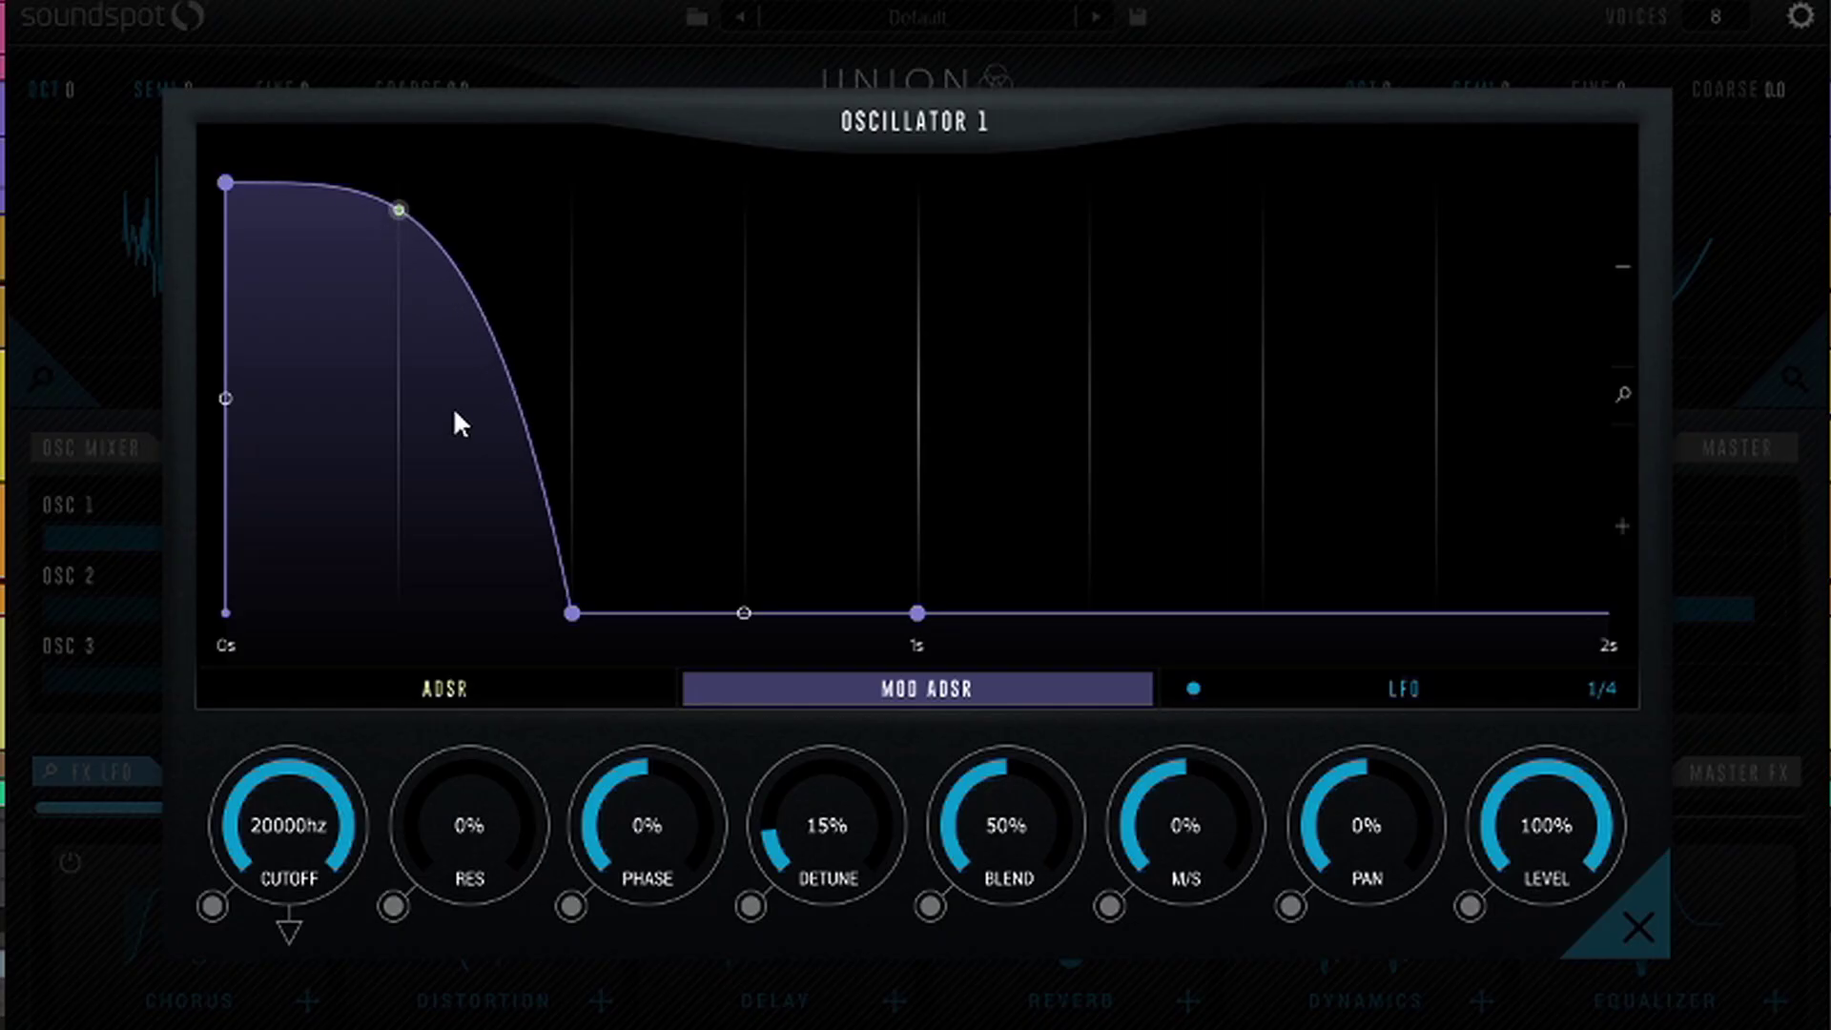
# Adjust the modulation ADSR and LFO curves of oscillator 1, with modulation assigned to its resonance.
pyautogui.moveTo(602, 450); pyautogui.dragTo(598, 488)
pyautogui.moveTo(452, 469); pyautogui.dragTo(584, 374)
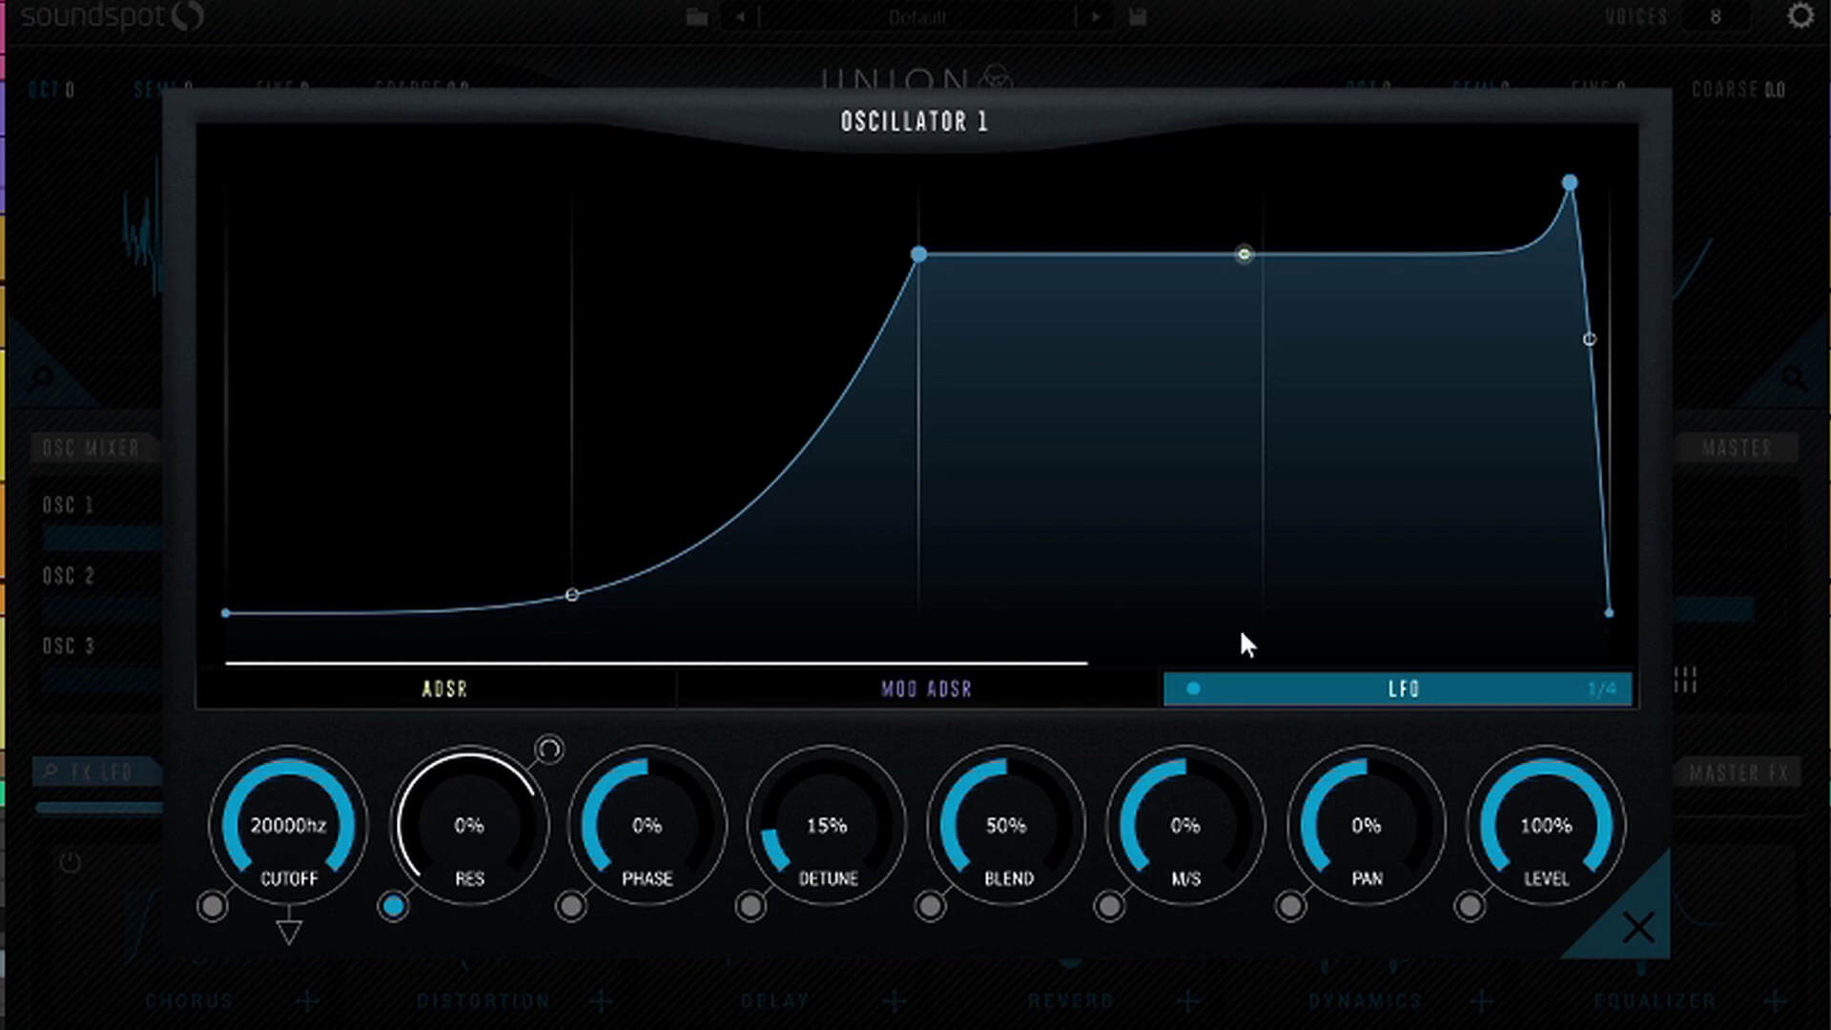
pyautogui.moveTo(919, 255); pyautogui.dragTo(902, 254)
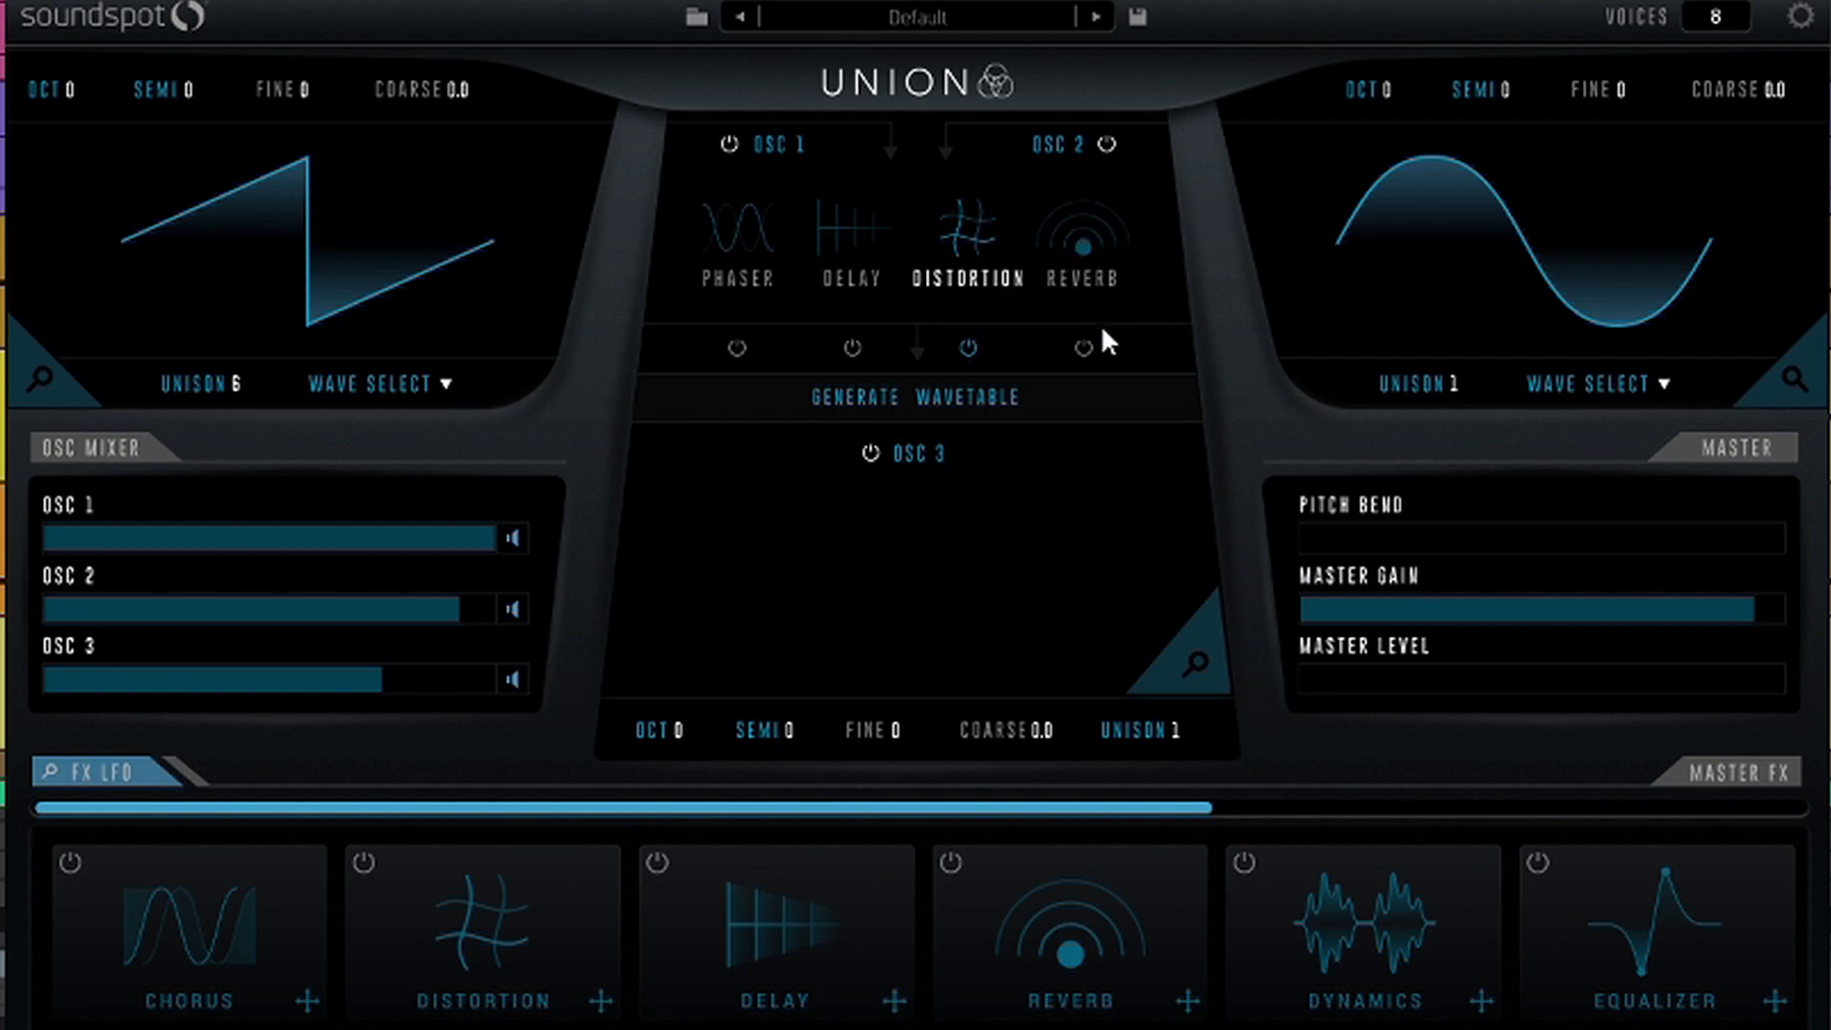
# Enable the reverb for oscillators 1 and 2 and set its mix to 72%.
pyautogui.click(1081, 345)
pyautogui.click(1095, 240)
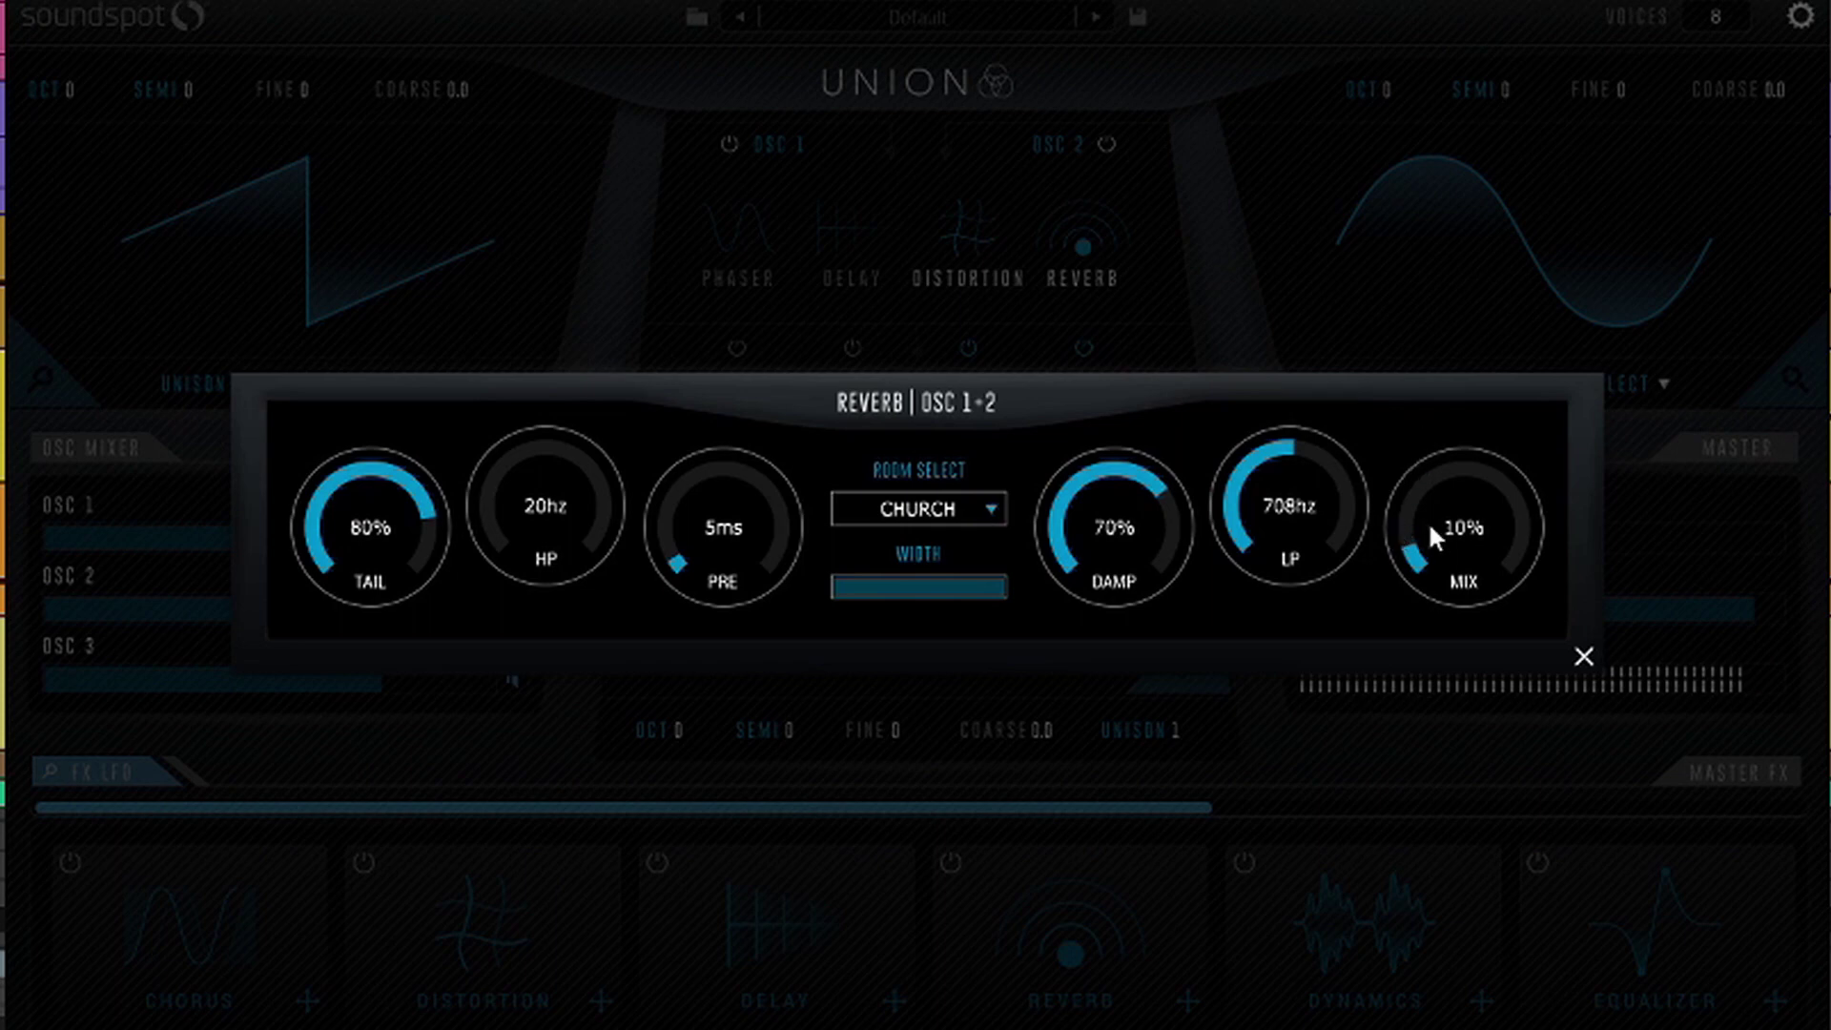
pyautogui.moveTo(1428, 524); pyautogui.dragTo(1416, 288)
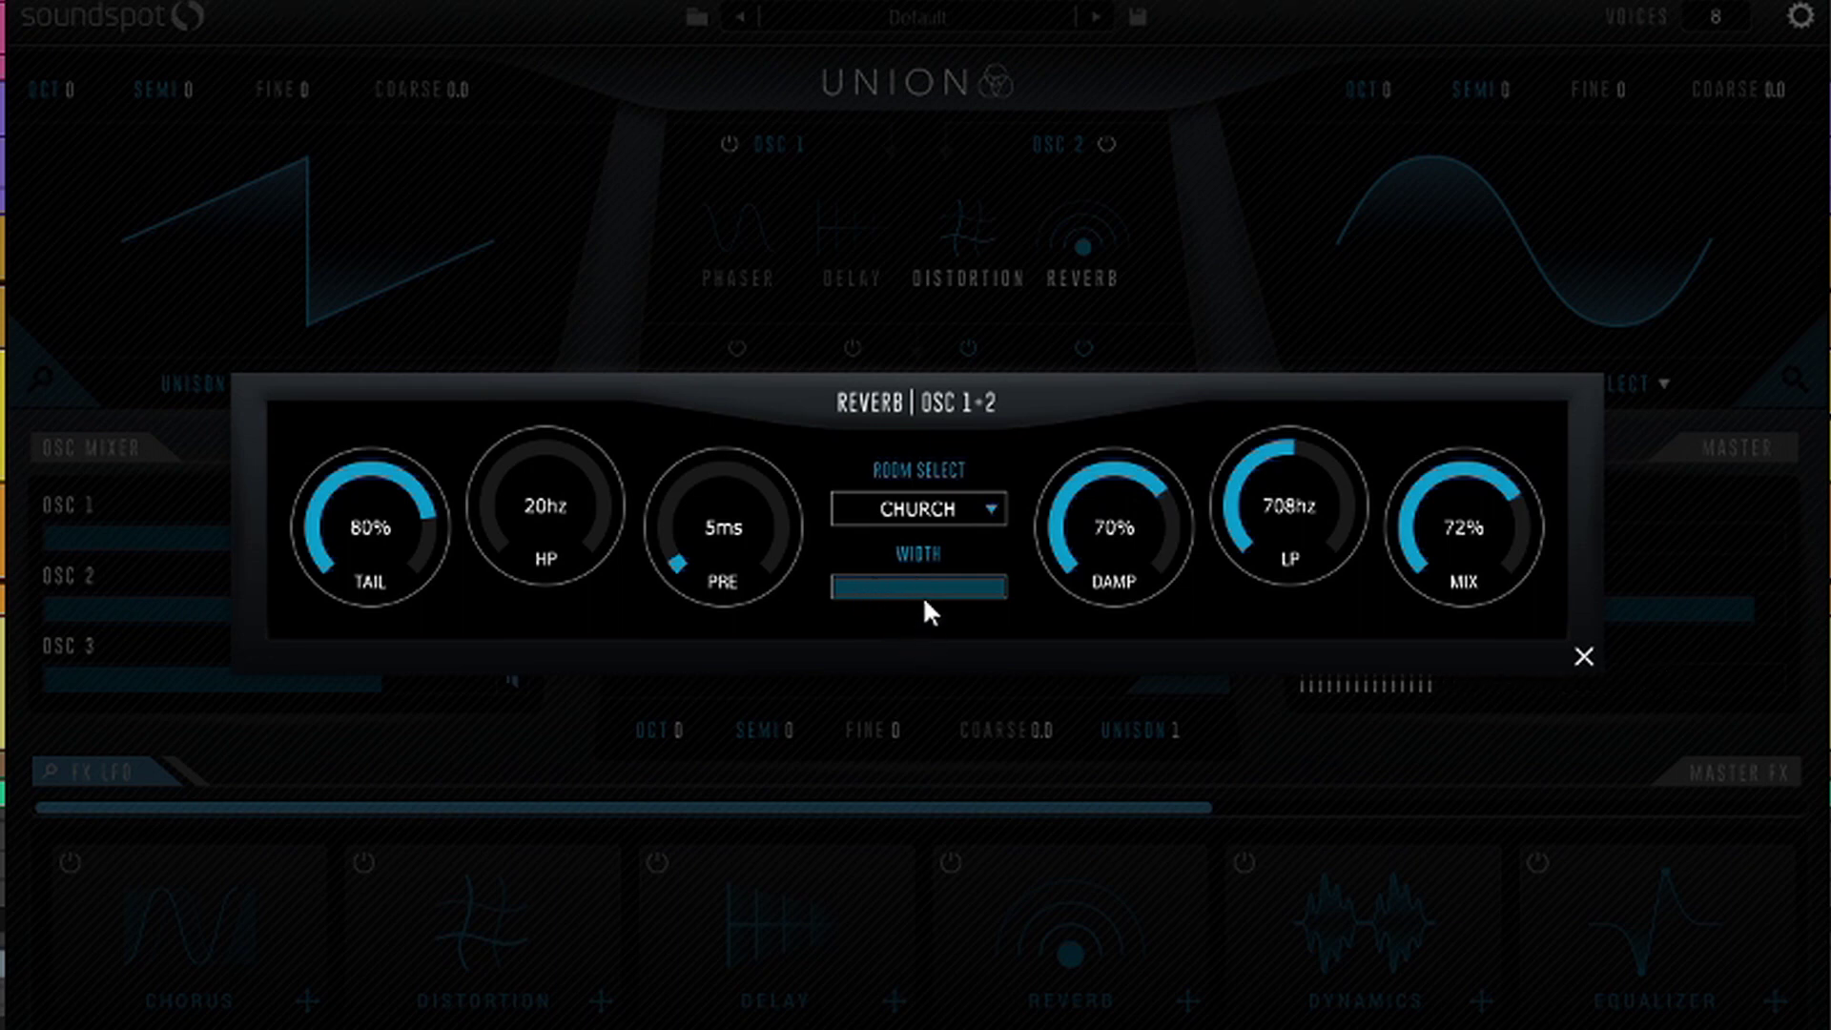
# Narrow the oscillator reverb's width to roughly a third and set its low-pass to 3615 Hz and high-pass to 97 Hz.
pyautogui.click(945, 586)
pyautogui.moveTo(875, 597); pyautogui.dragTo(937, 602)
pyautogui.moveTo(1239, 472); pyautogui.dragTo(1246, 386)
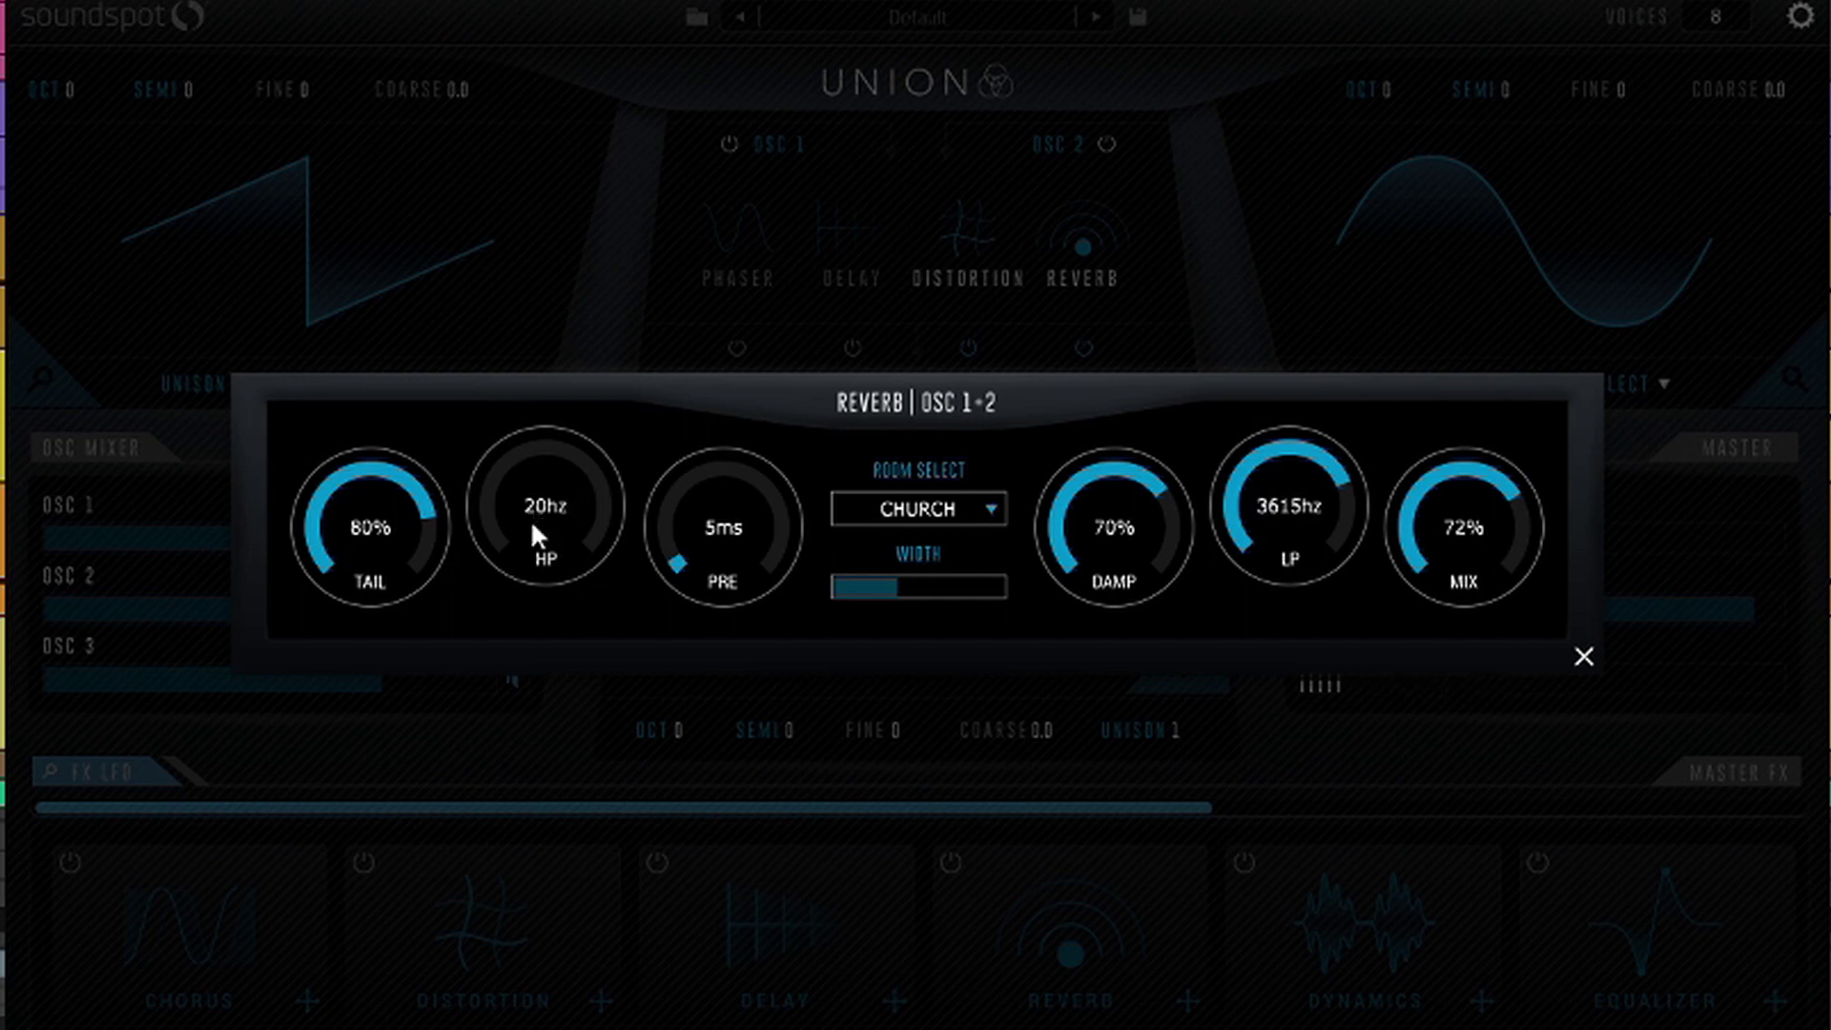
pyautogui.moveTo(524, 528); pyautogui.dragTo(544, 449)
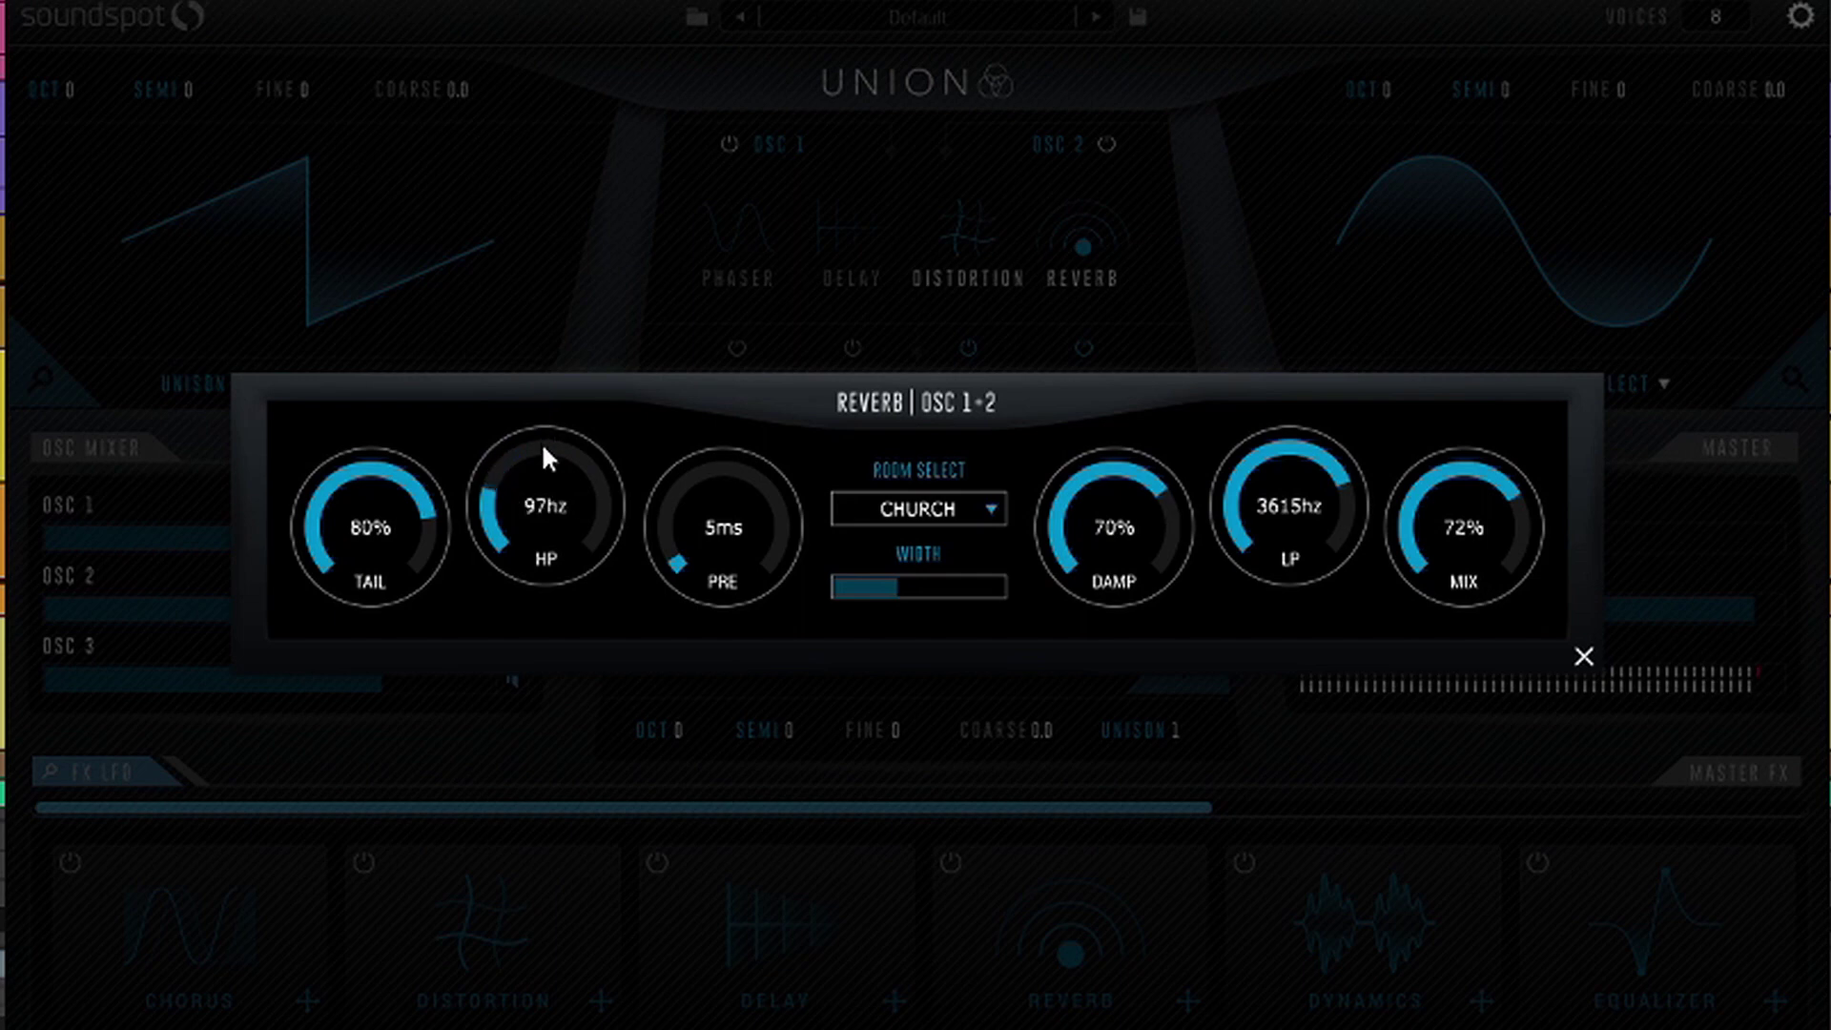
pyautogui.click(1583, 657)
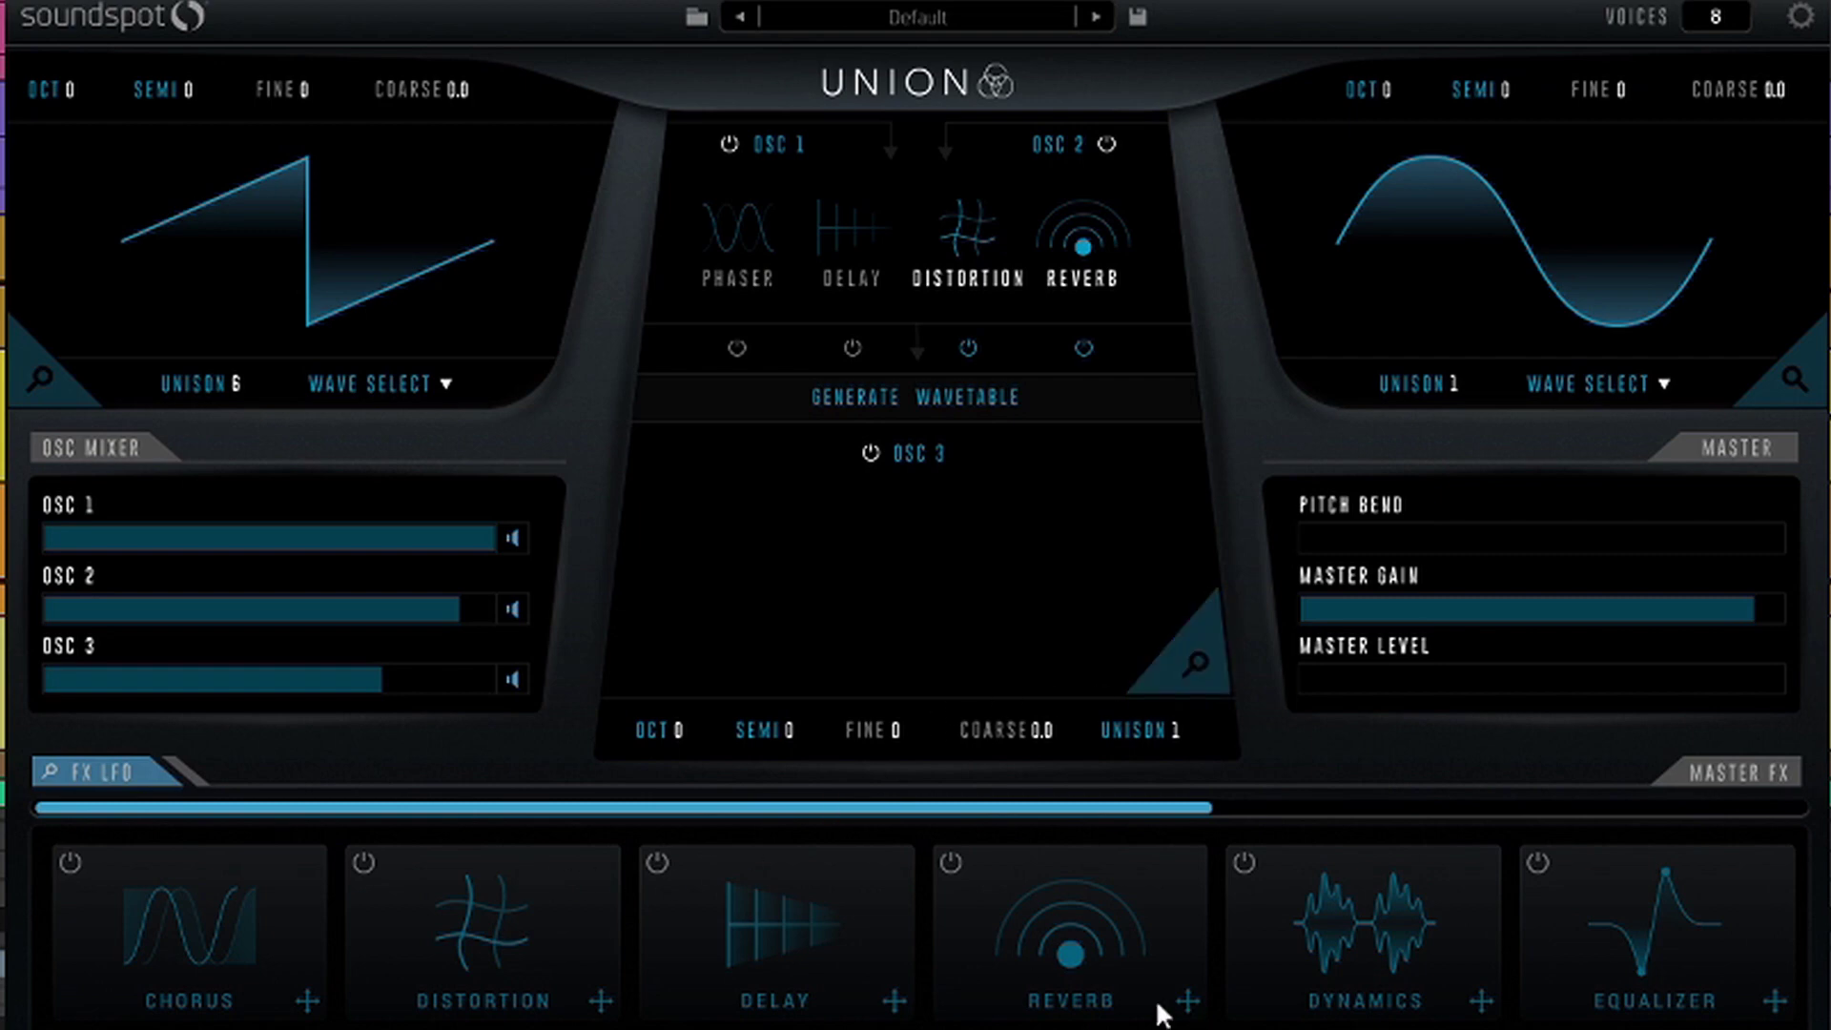
# Enable the master reverb effect and compare its settings with those of the oscillator 1 and 2 reverb.
pyautogui.click(952, 859)
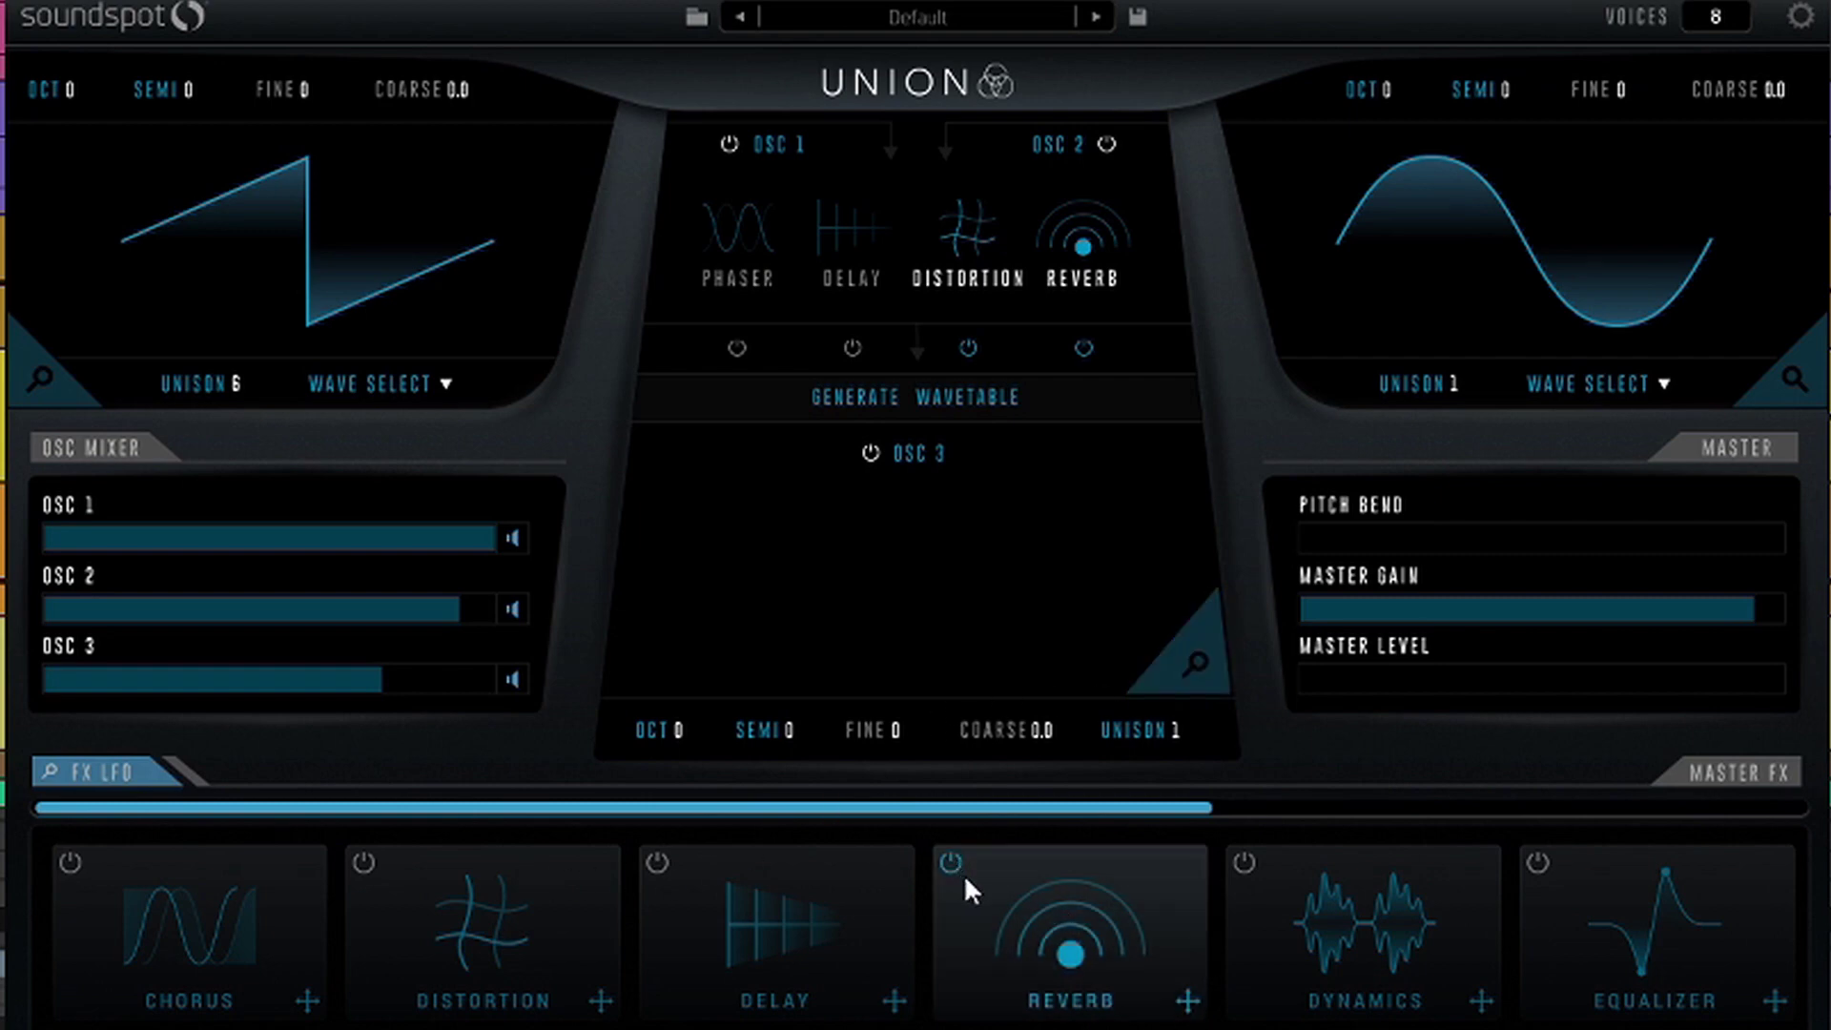
pyautogui.click(1041, 929)
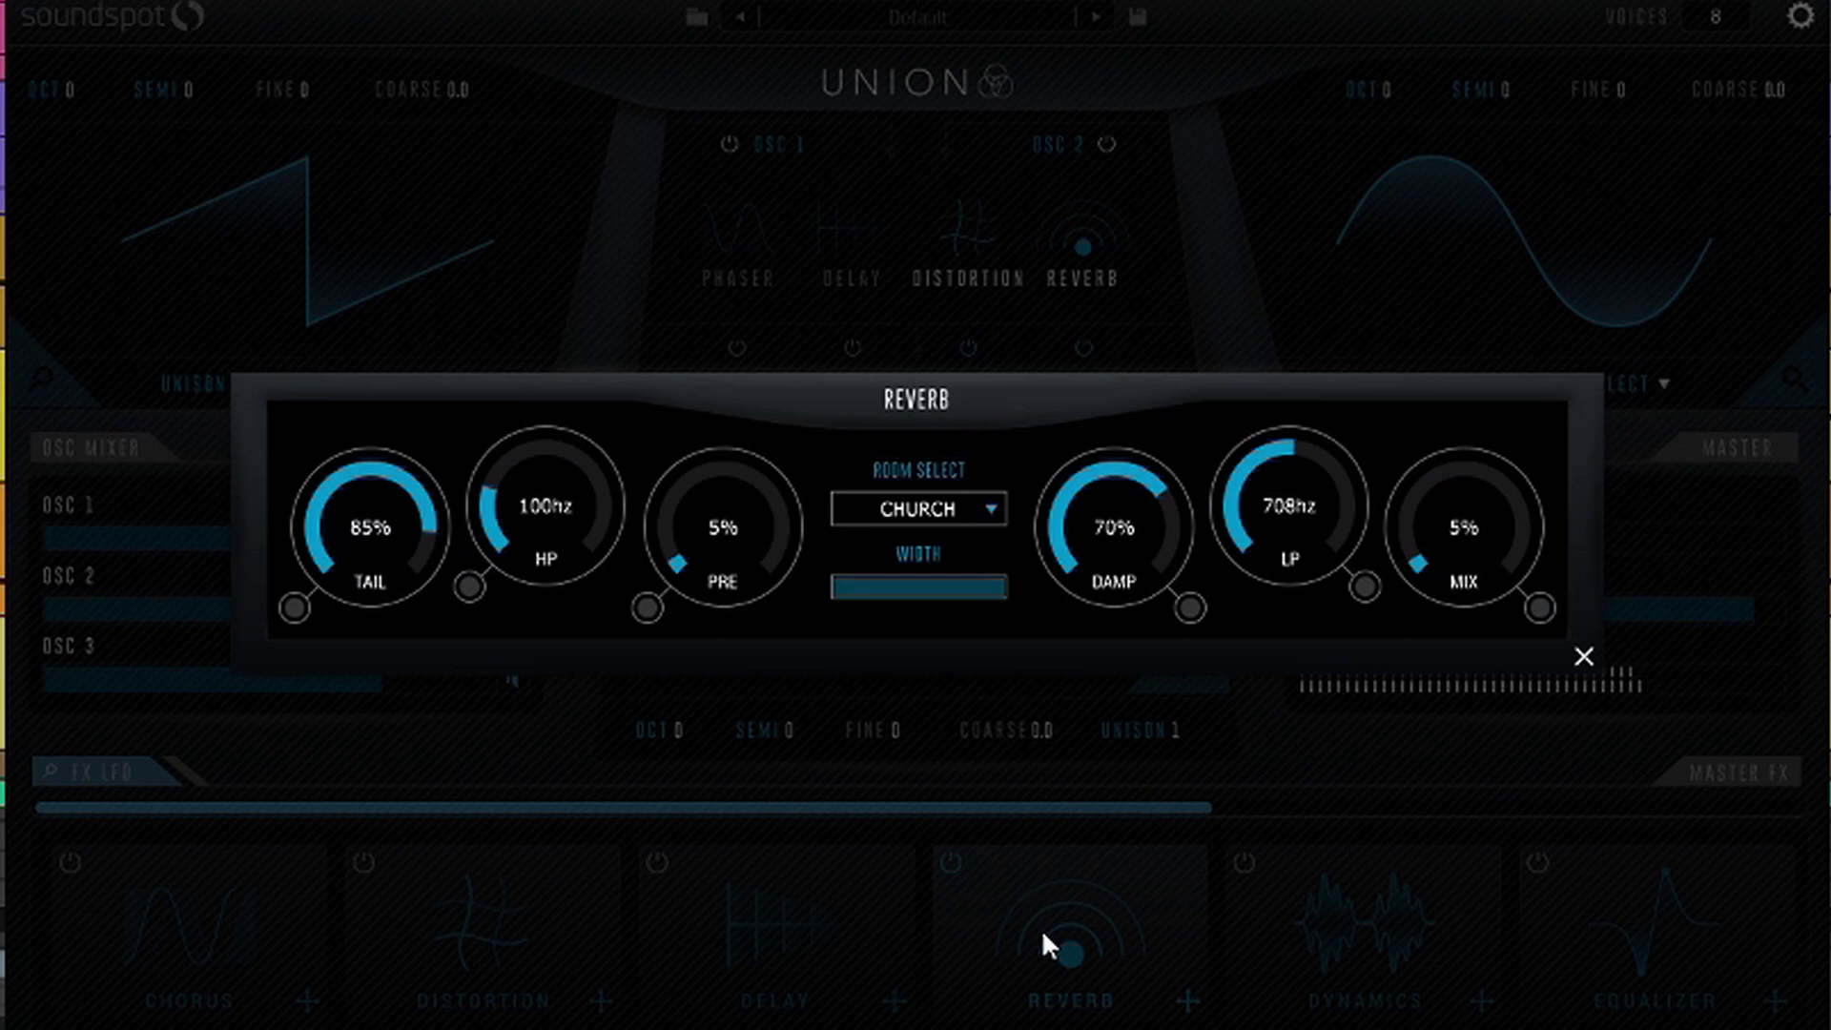
pyautogui.click(1580, 652)
pyautogui.click(1083, 243)
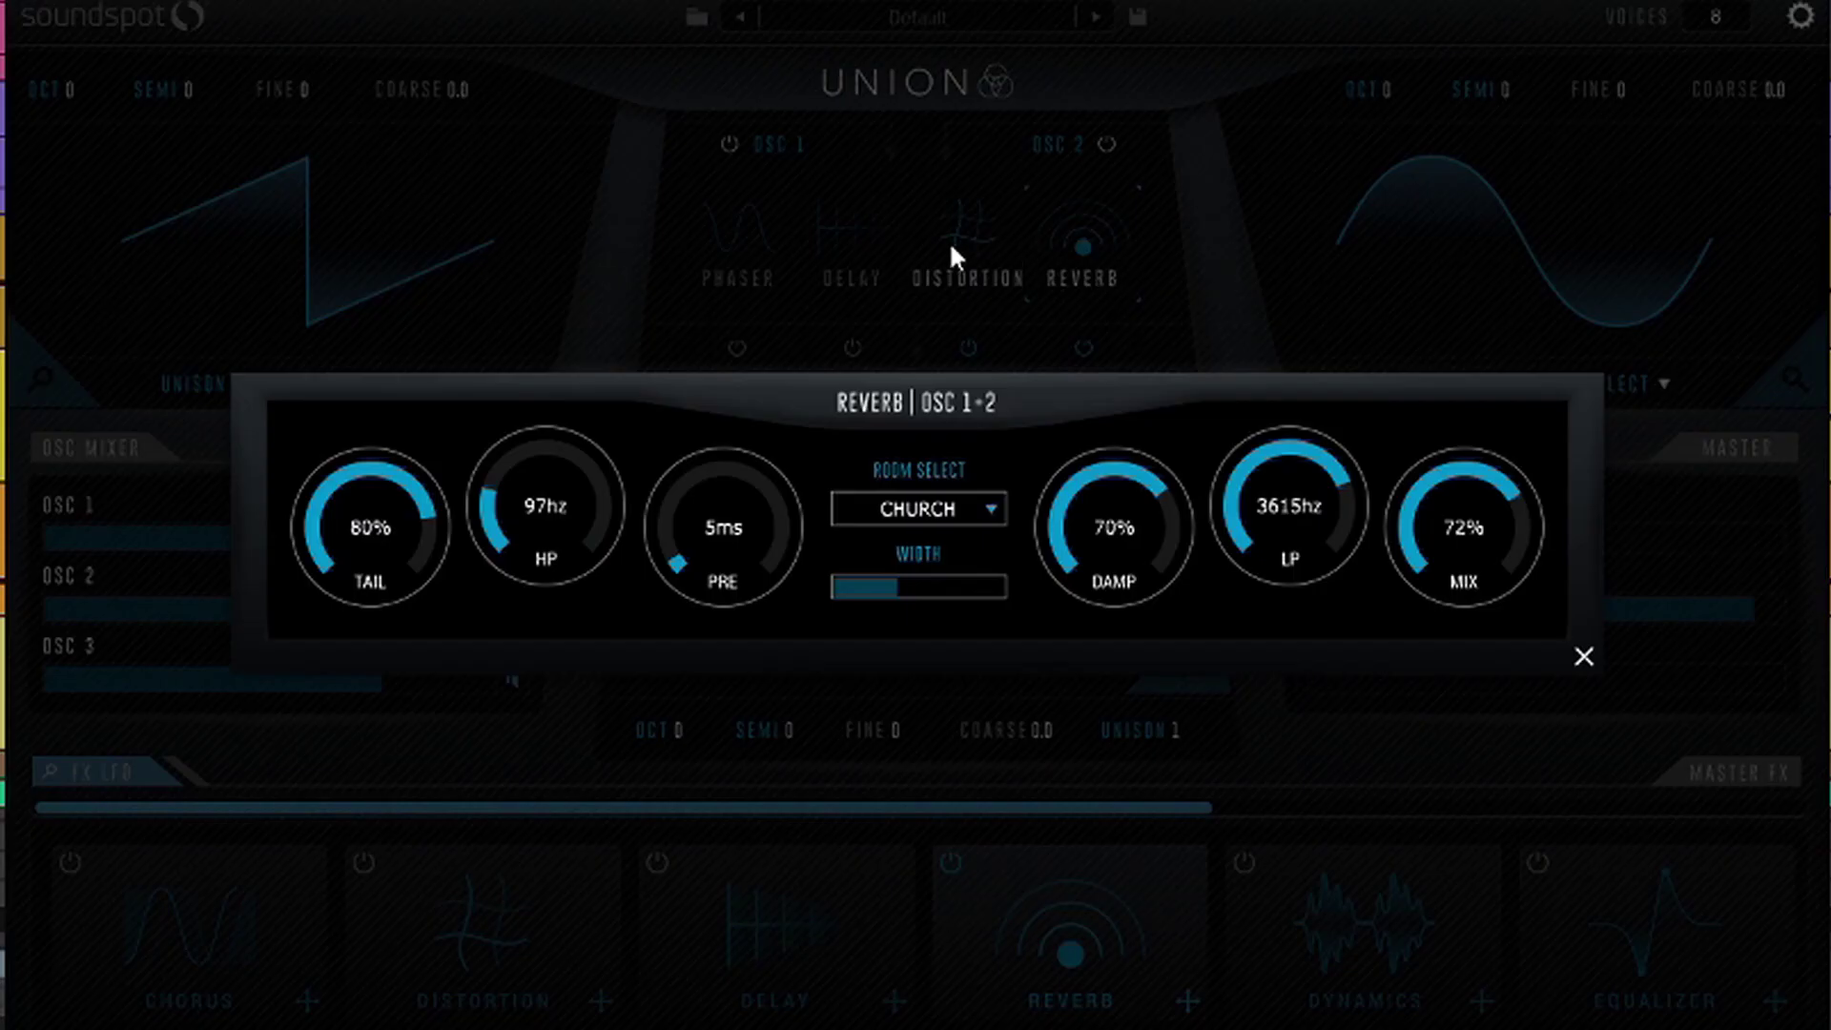
pyautogui.click(1585, 655)
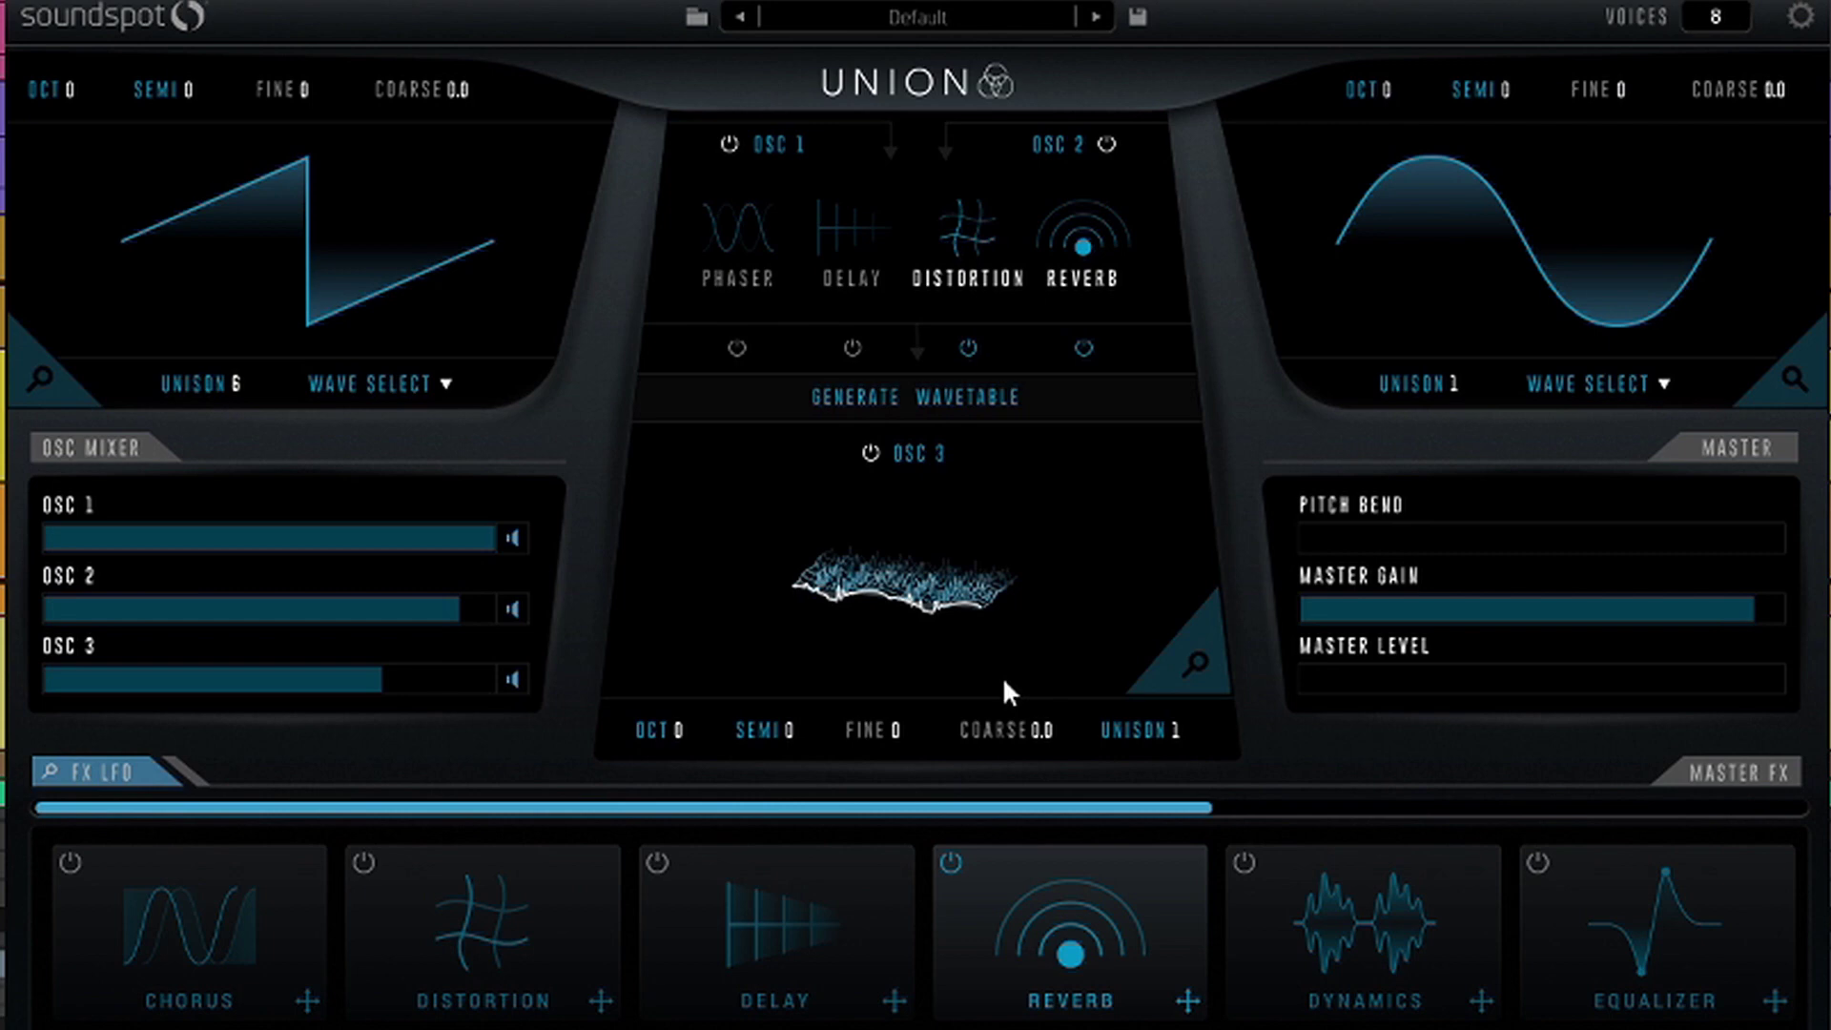
# Load the 80's TV Bass preset from the Bass category of factory Bank 1.
pyautogui.click(891, 15)
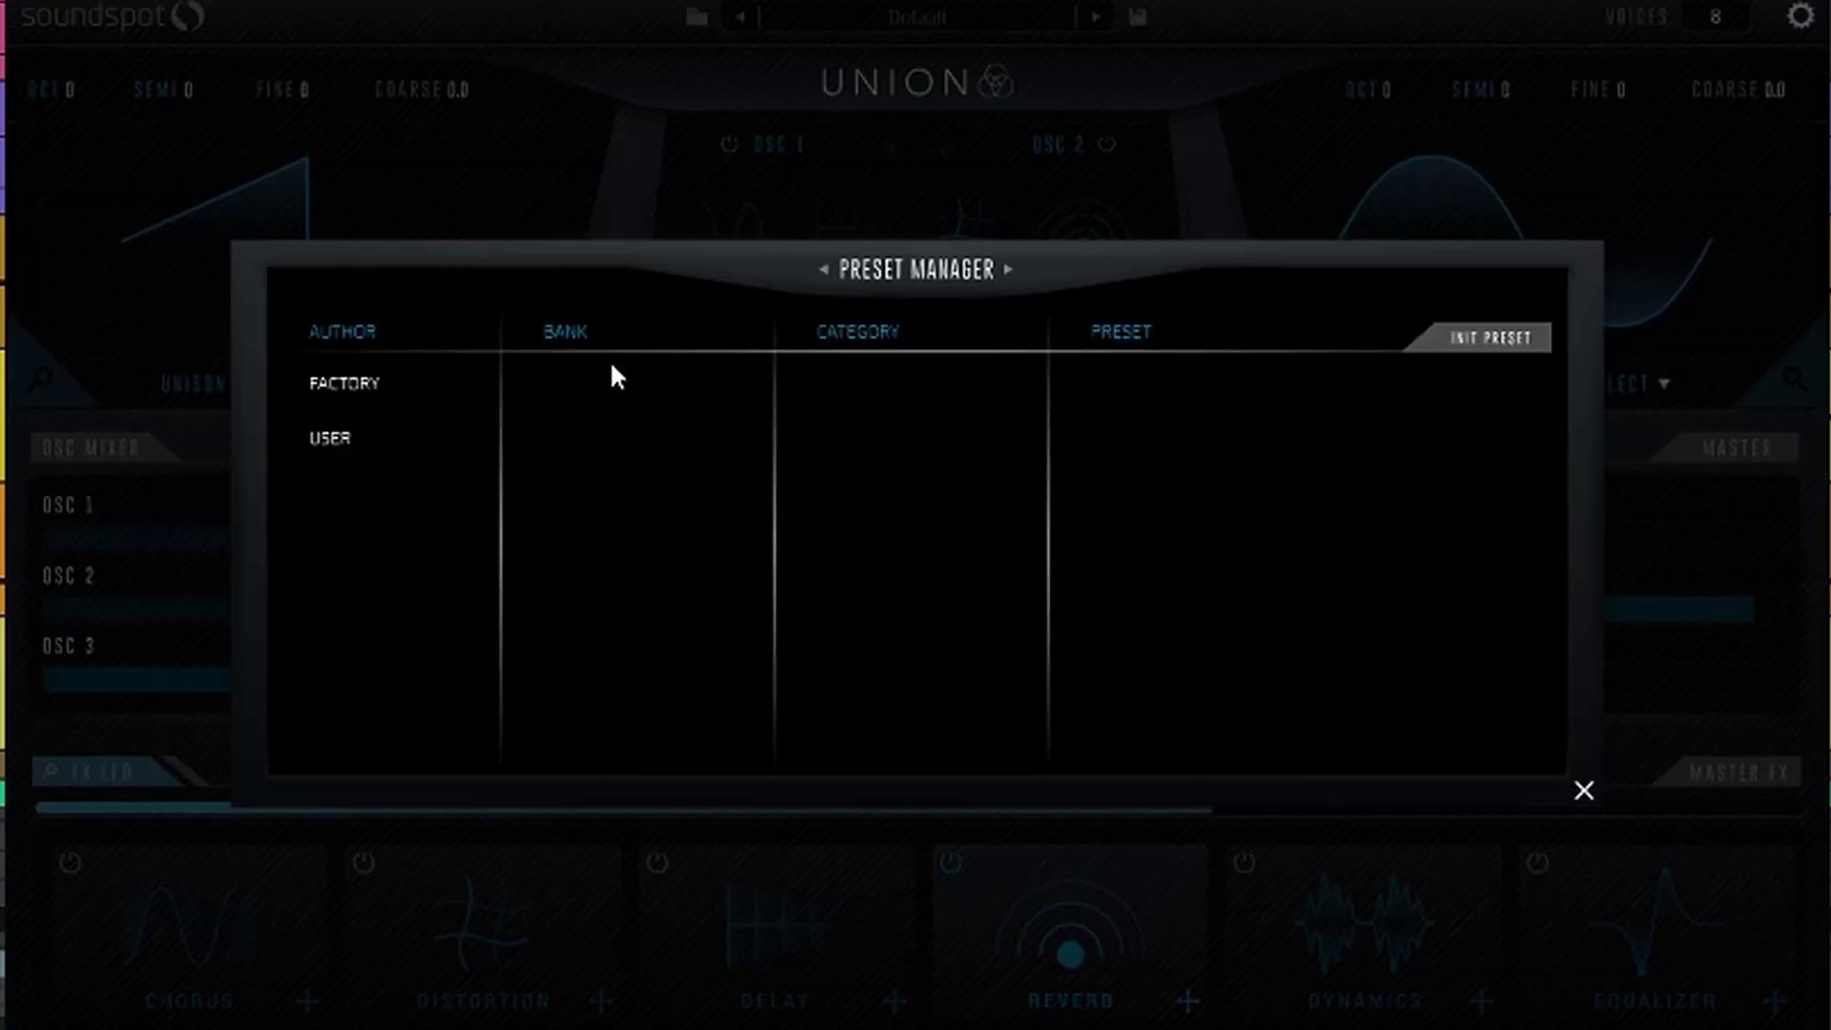
pyautogui.click(387, 398)
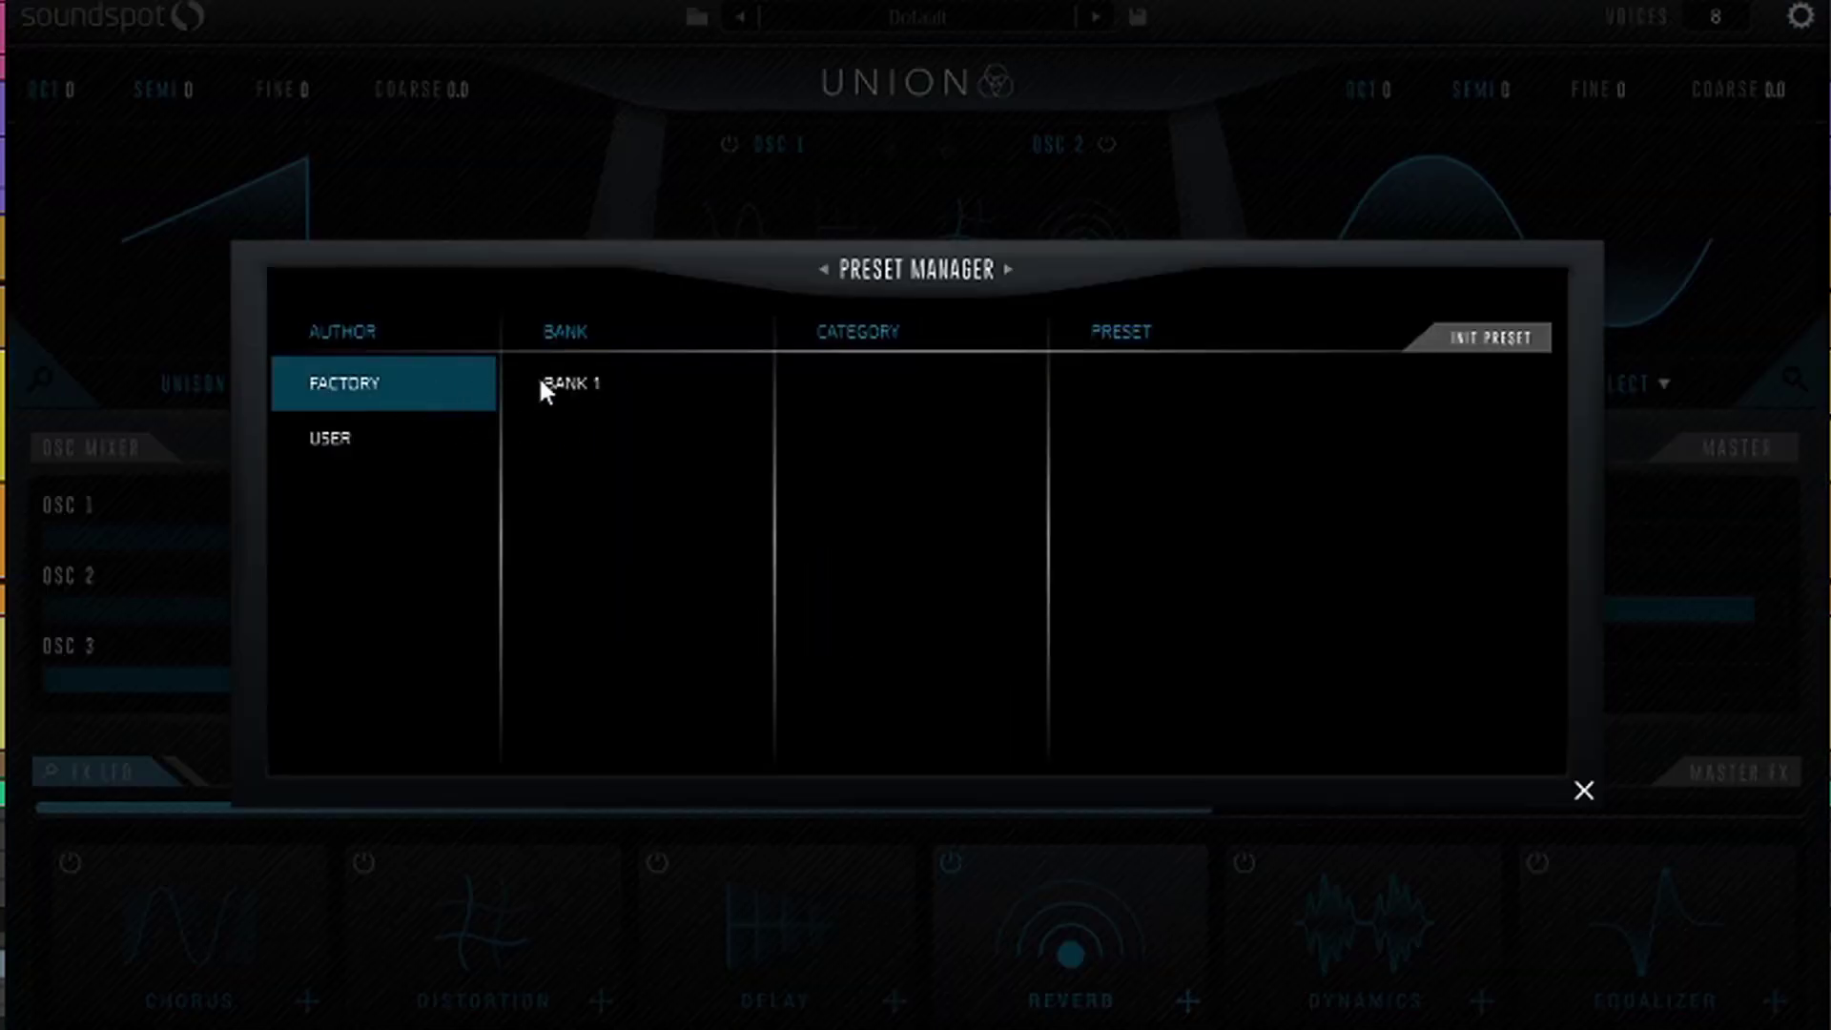
pyautogui.click(566, 382)
pyautogui.click(840, 382)
pyautogui.click(1180, 399)
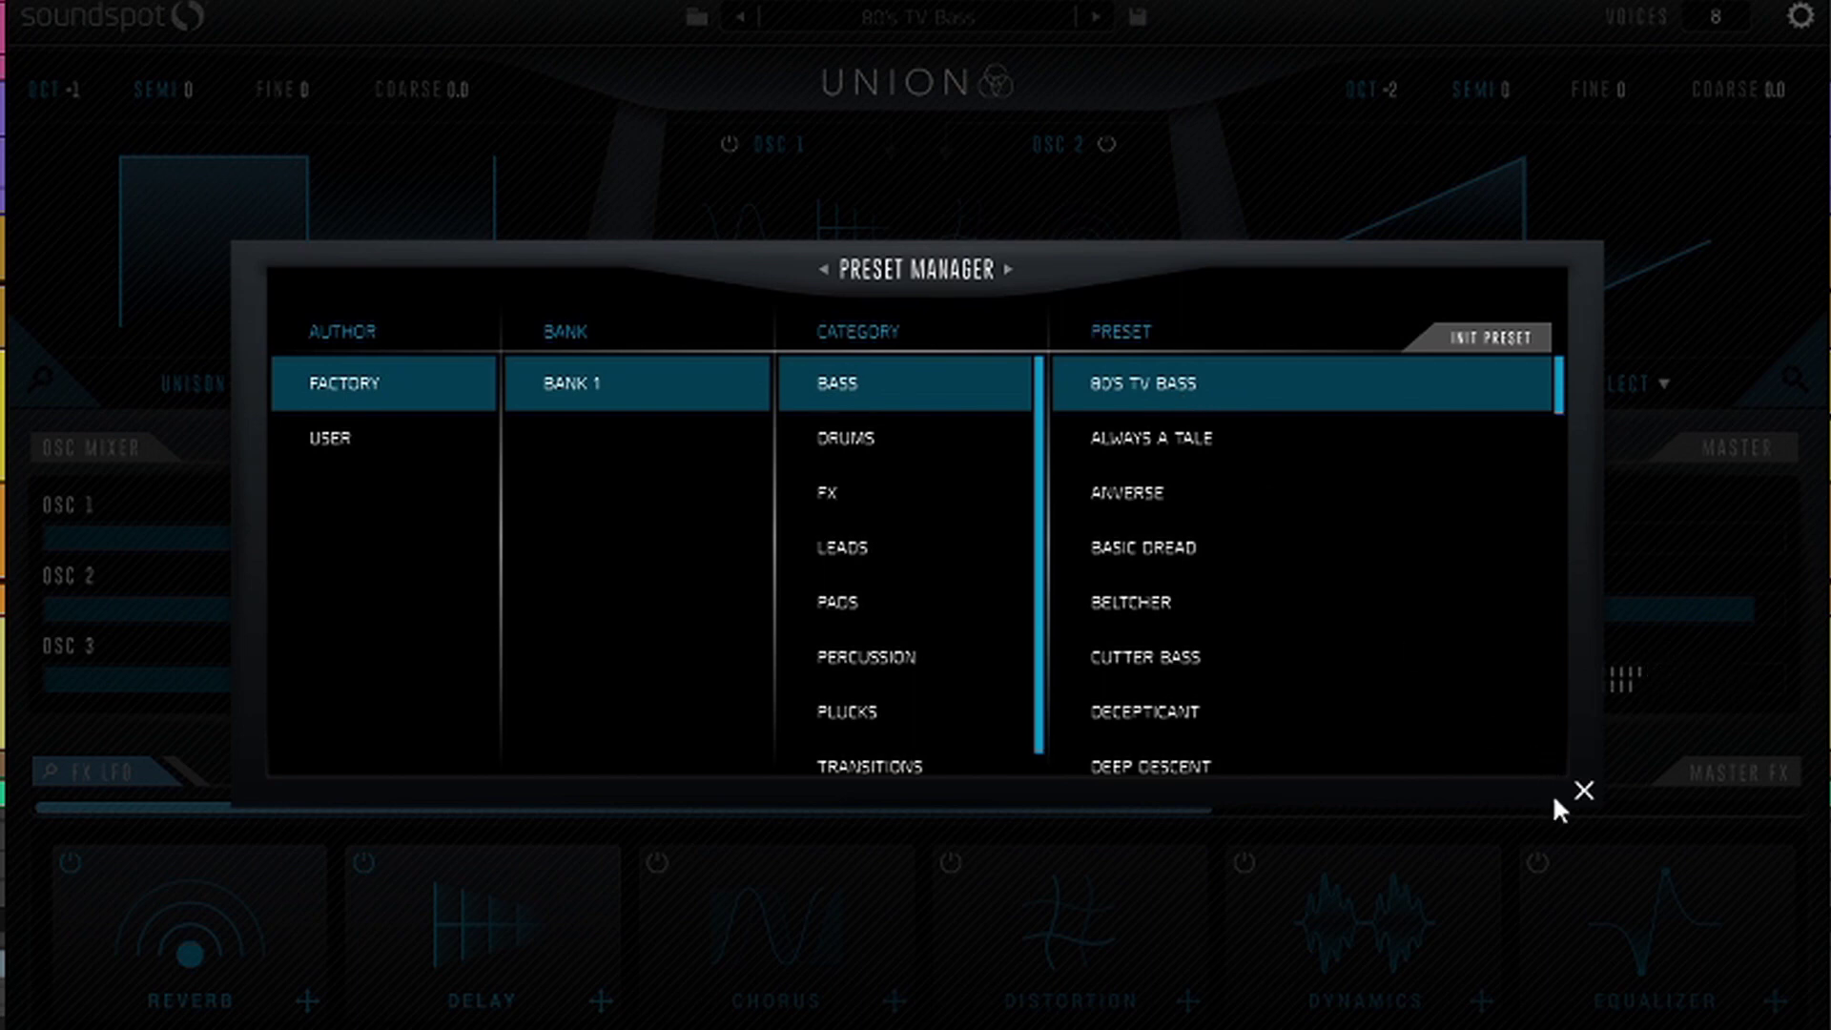
pyautogui.click(1581, 790)
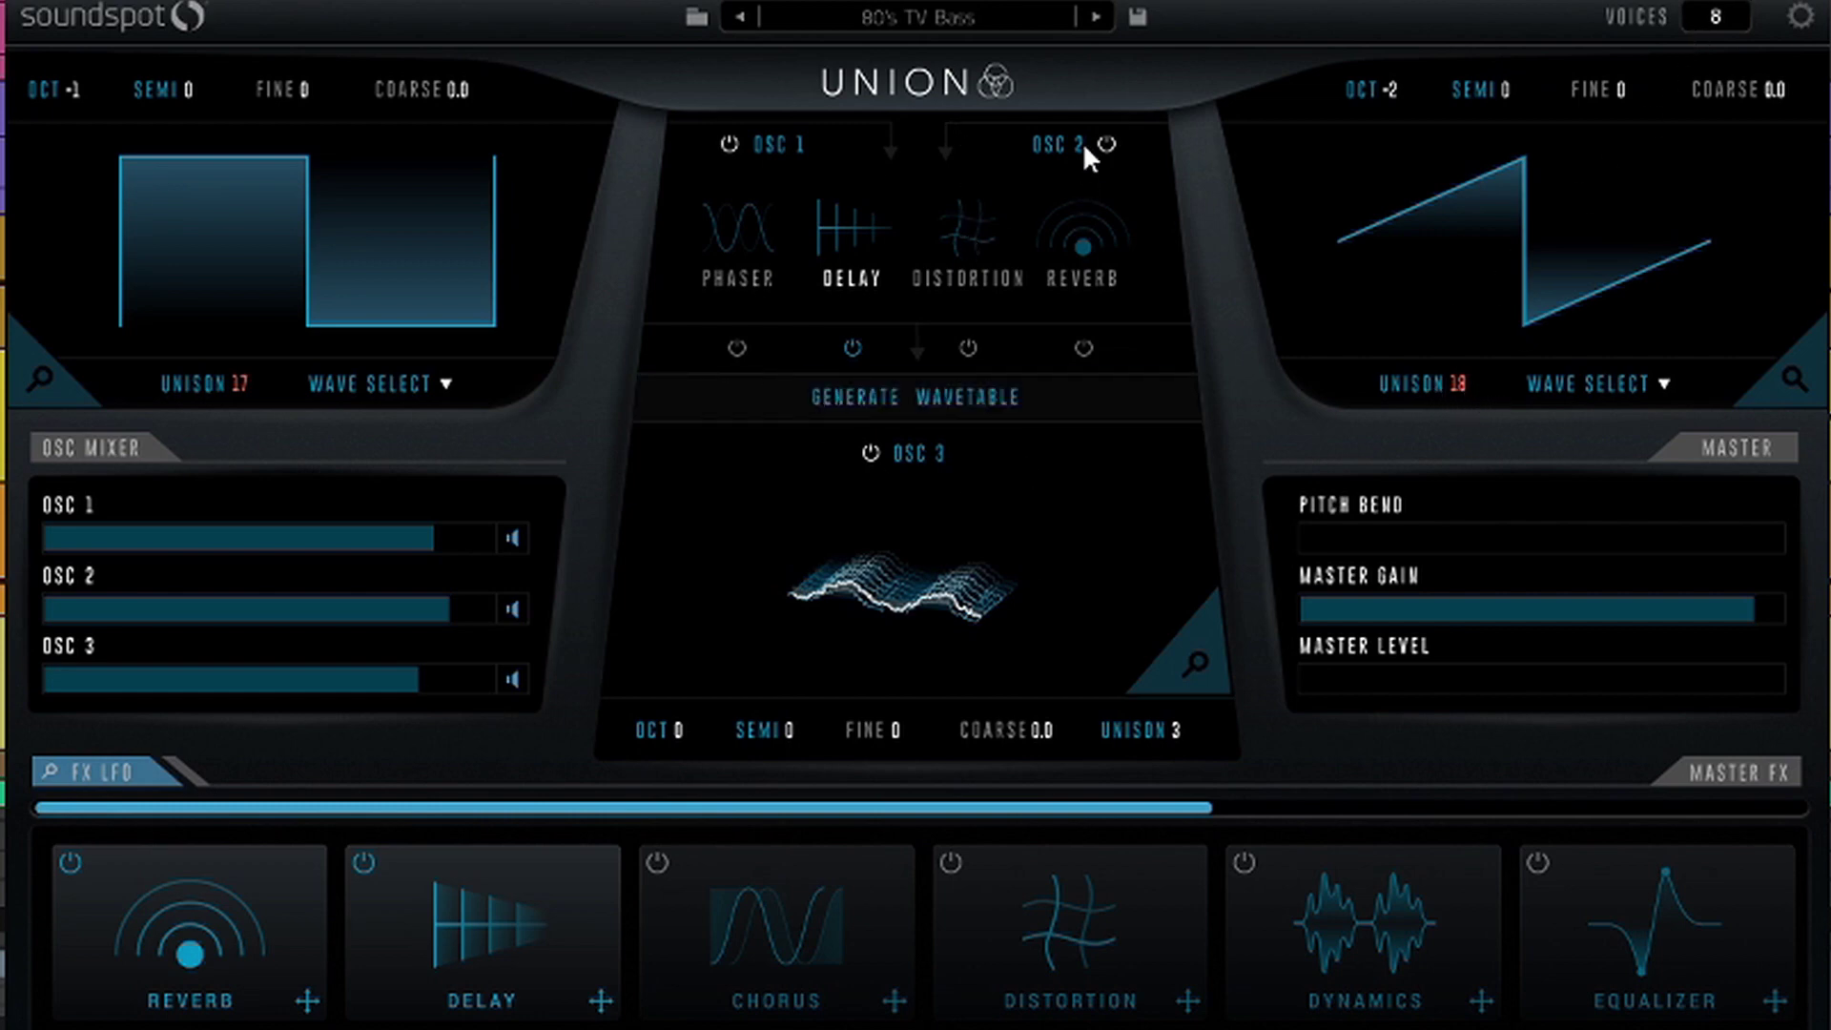
# Audition the following bass presets one by one, from Always a Tale through Beltcher and Cutter Bass to Cracklin Kick.
pyautogui.click(1092, 27)
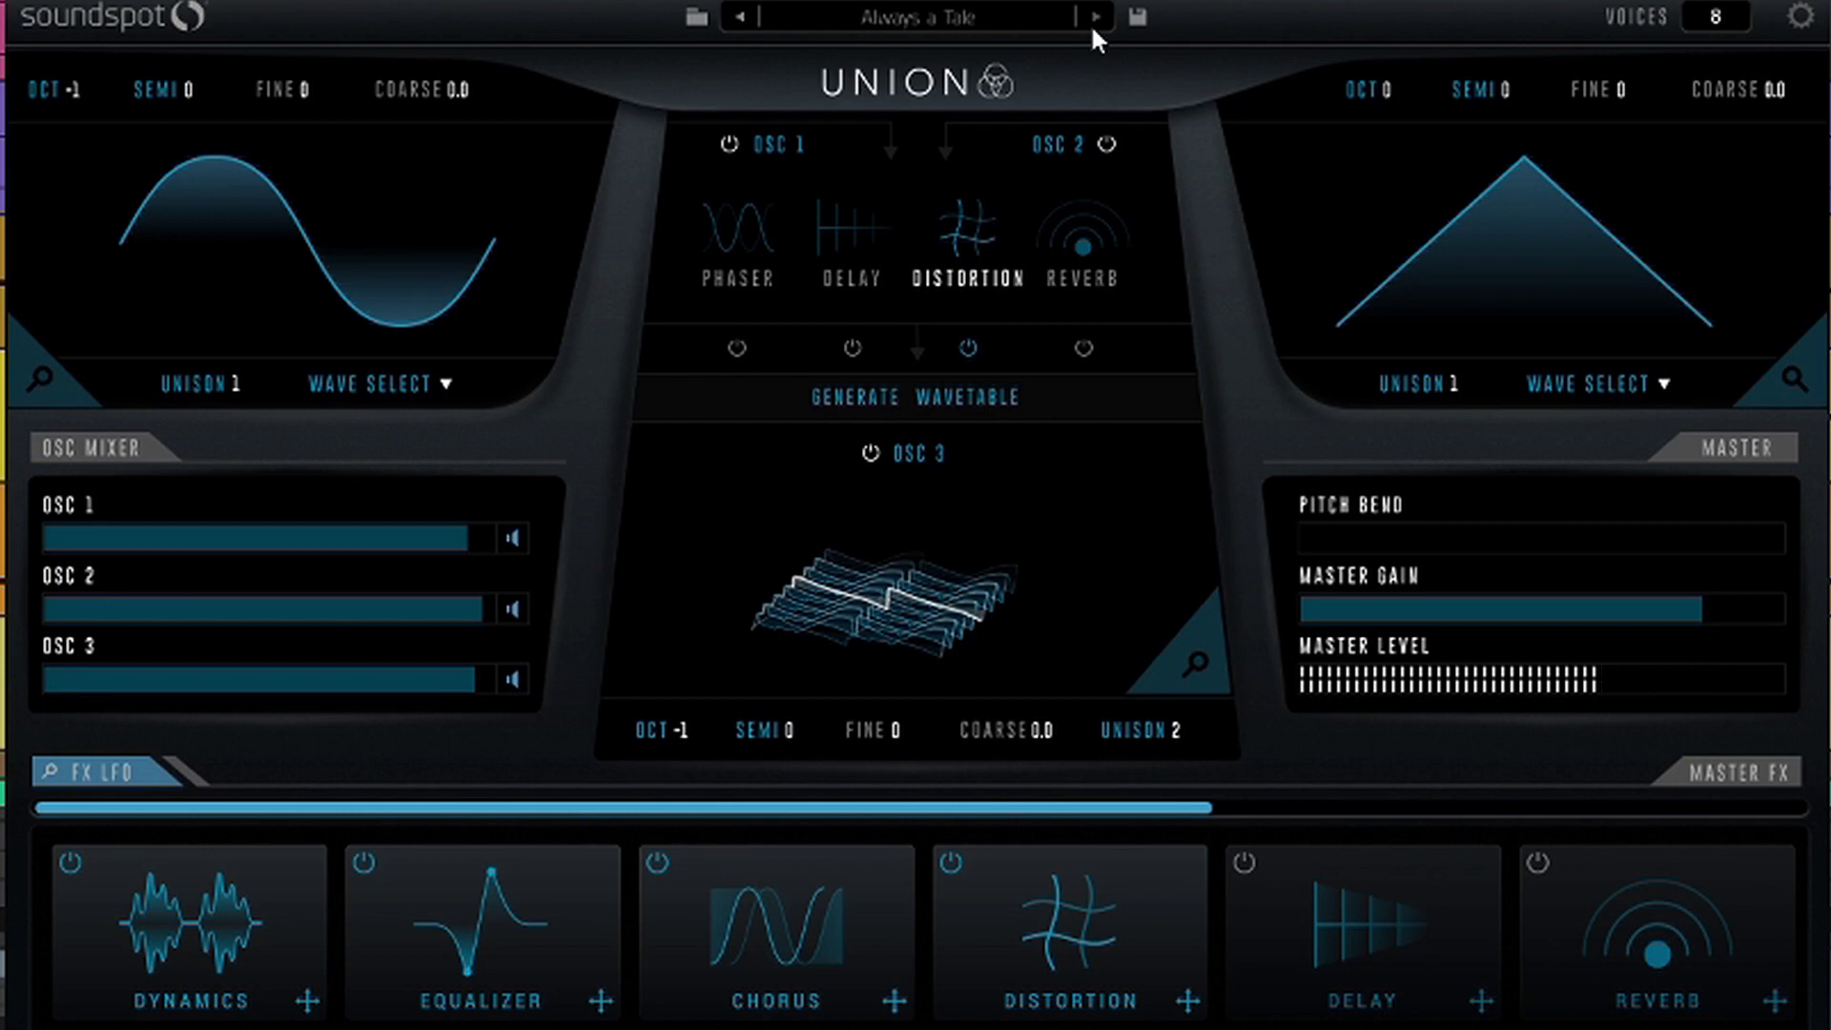
pyautogui.click(1092, 30)
pyautogui.click(1092, 30)
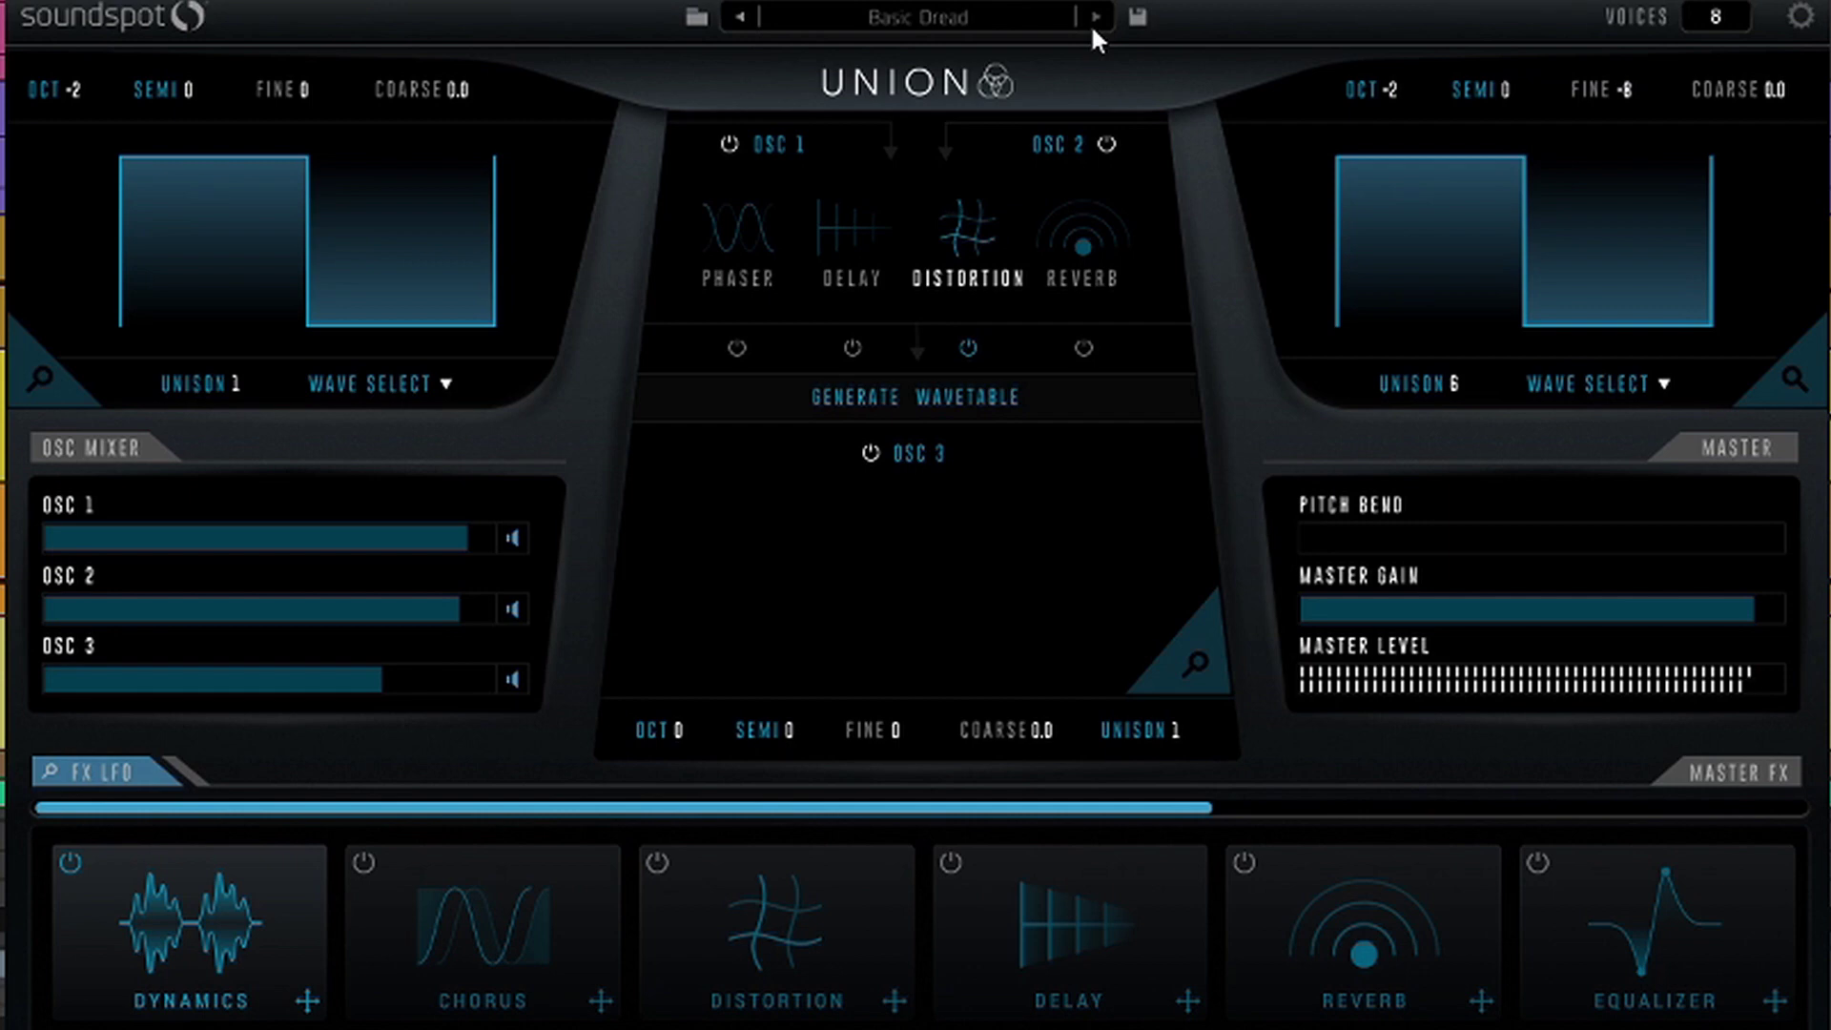
pyautogui.click(1092, 30)
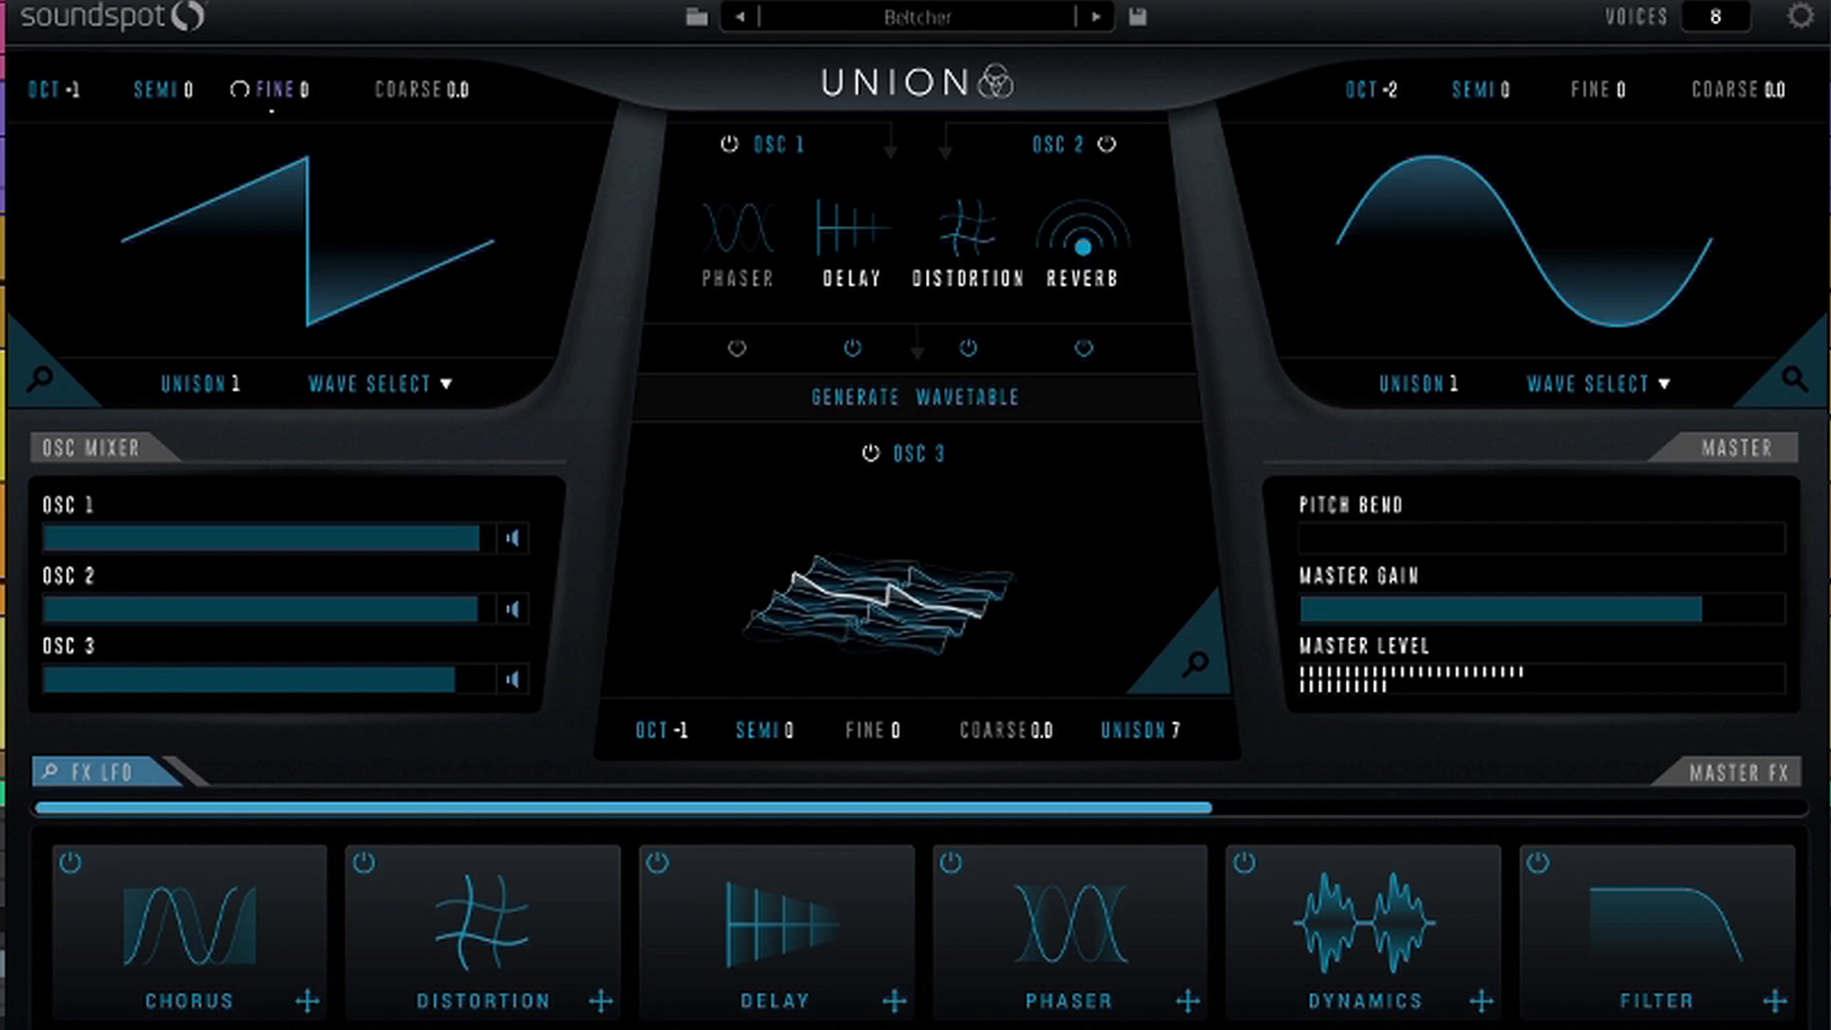
pyautogui.moveTo(1072, 814); pyautogui.dragTo(868, 833)
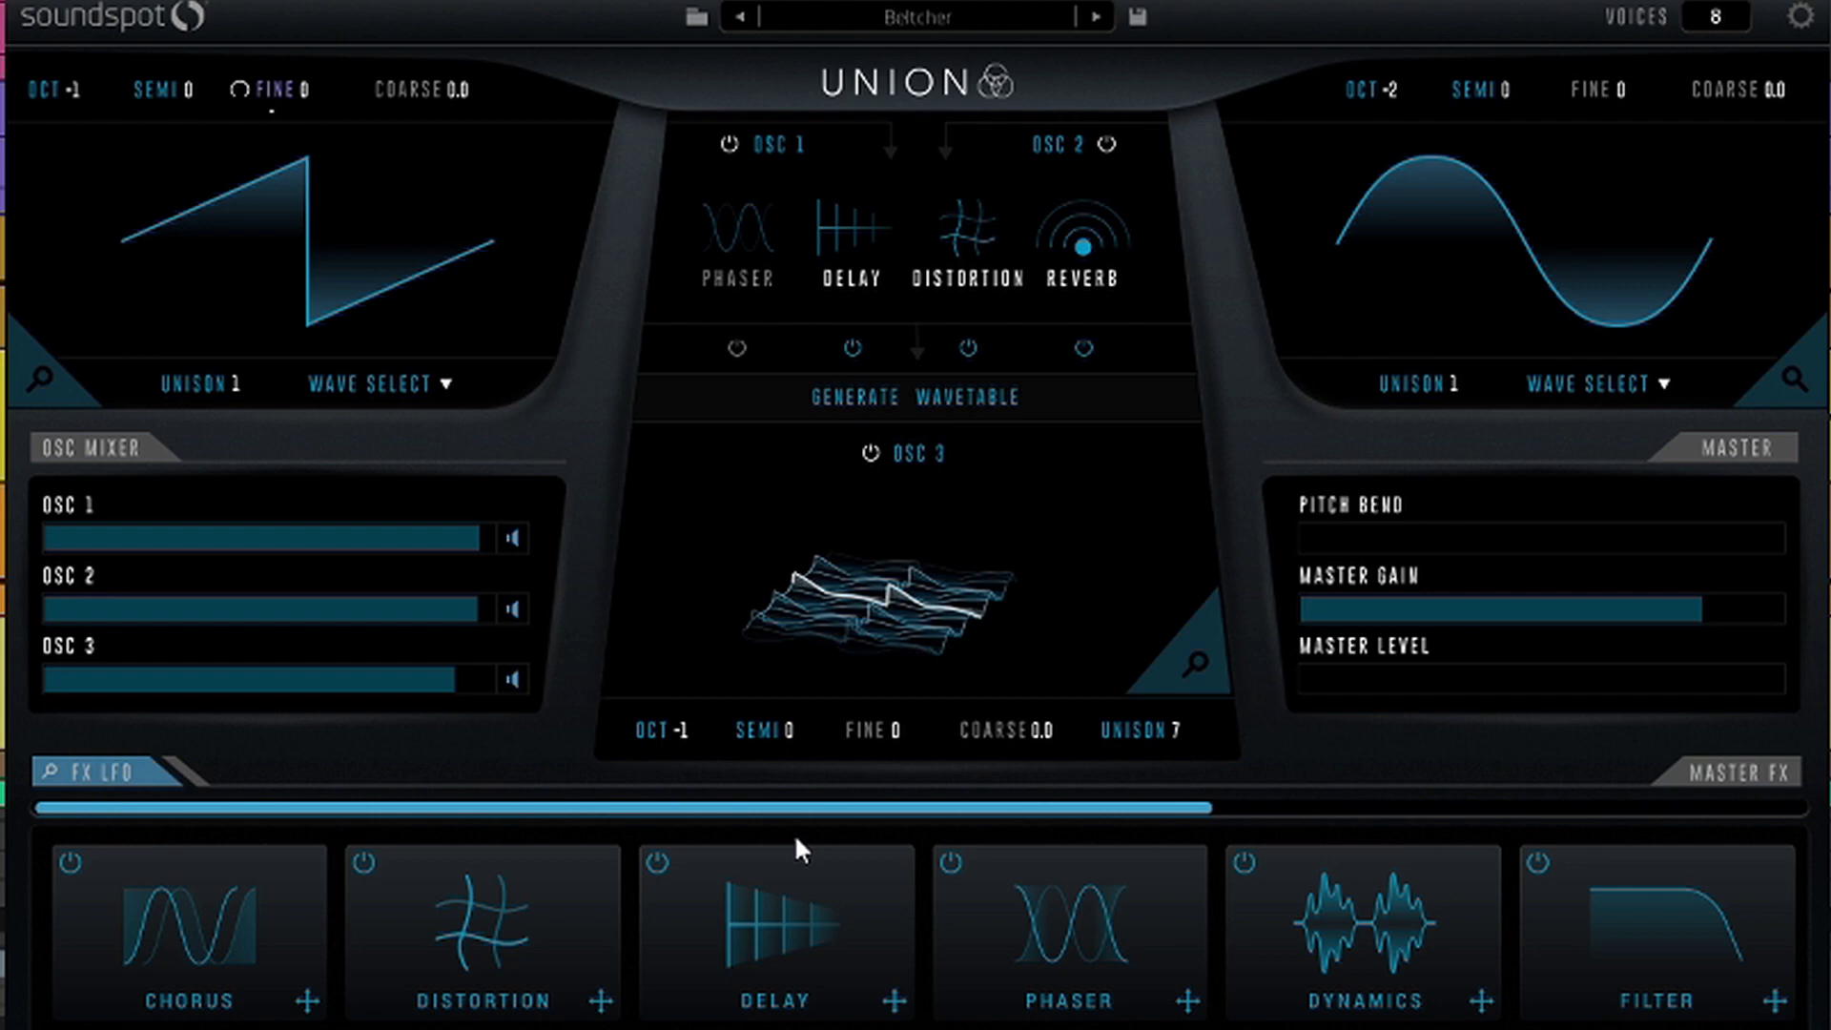
pyautogui.click(1089, 17)
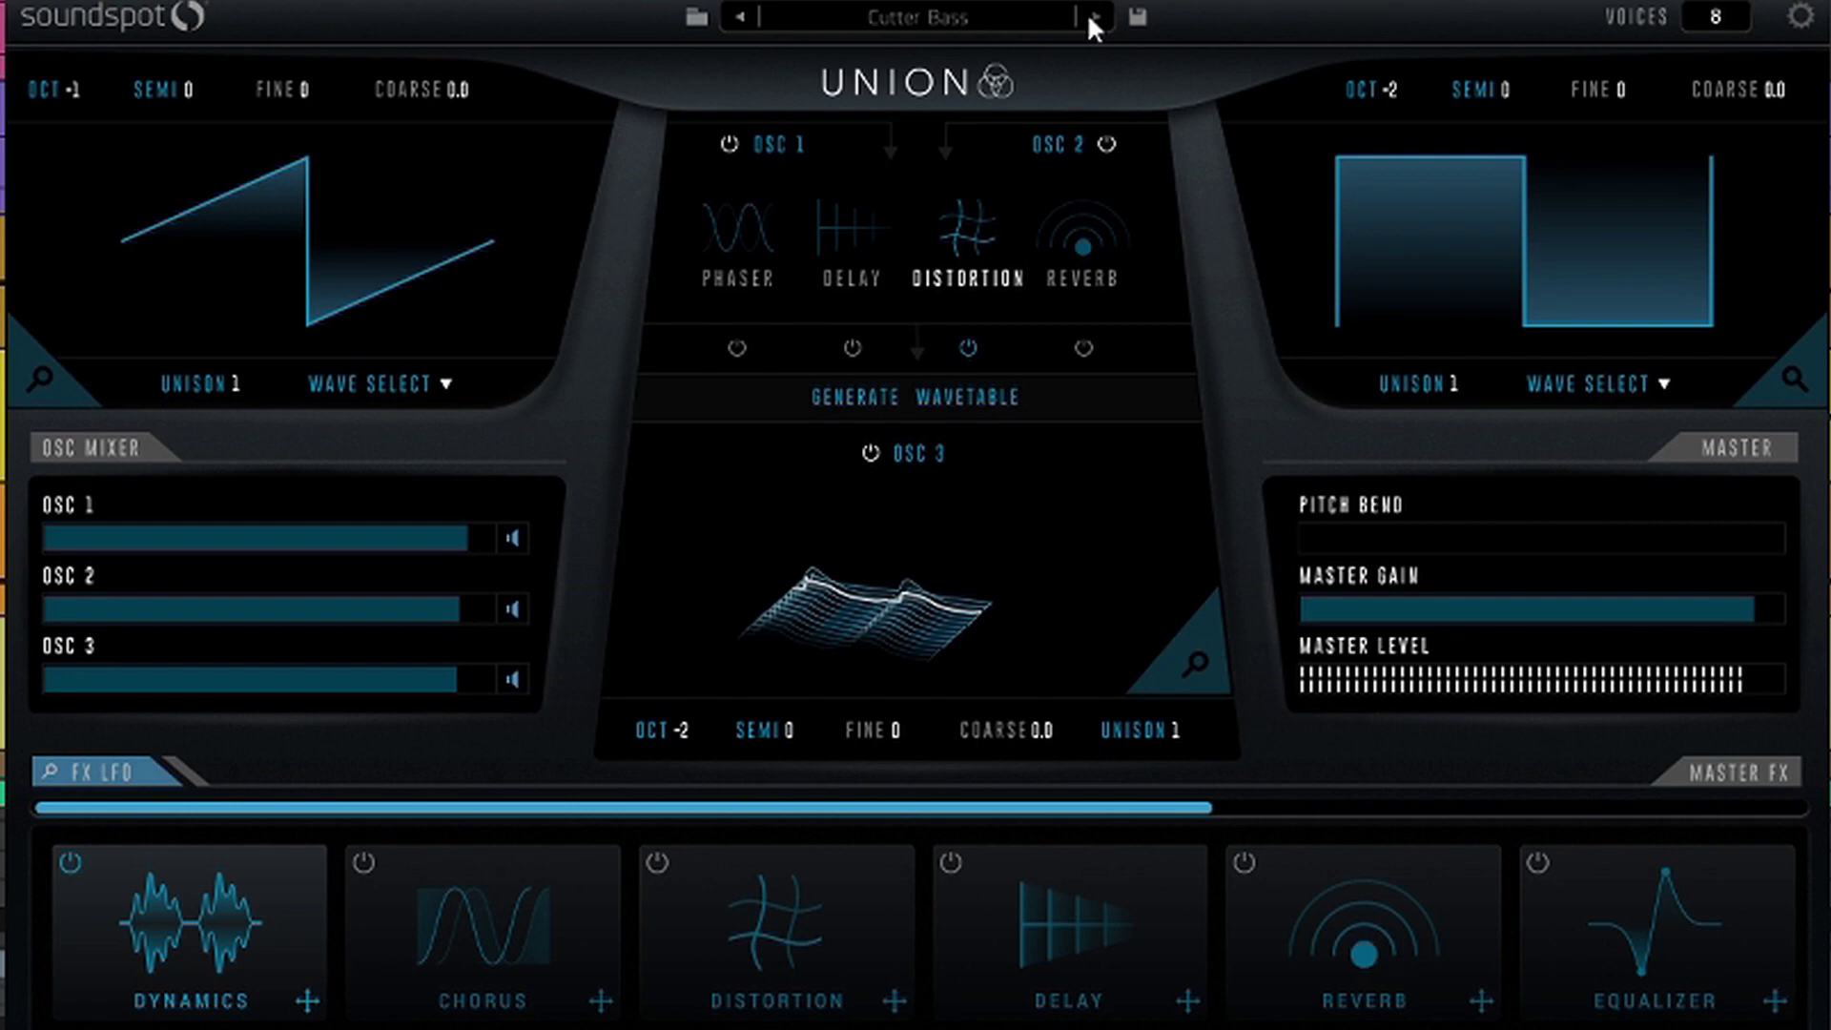
pyautogui.click(1093, 17)
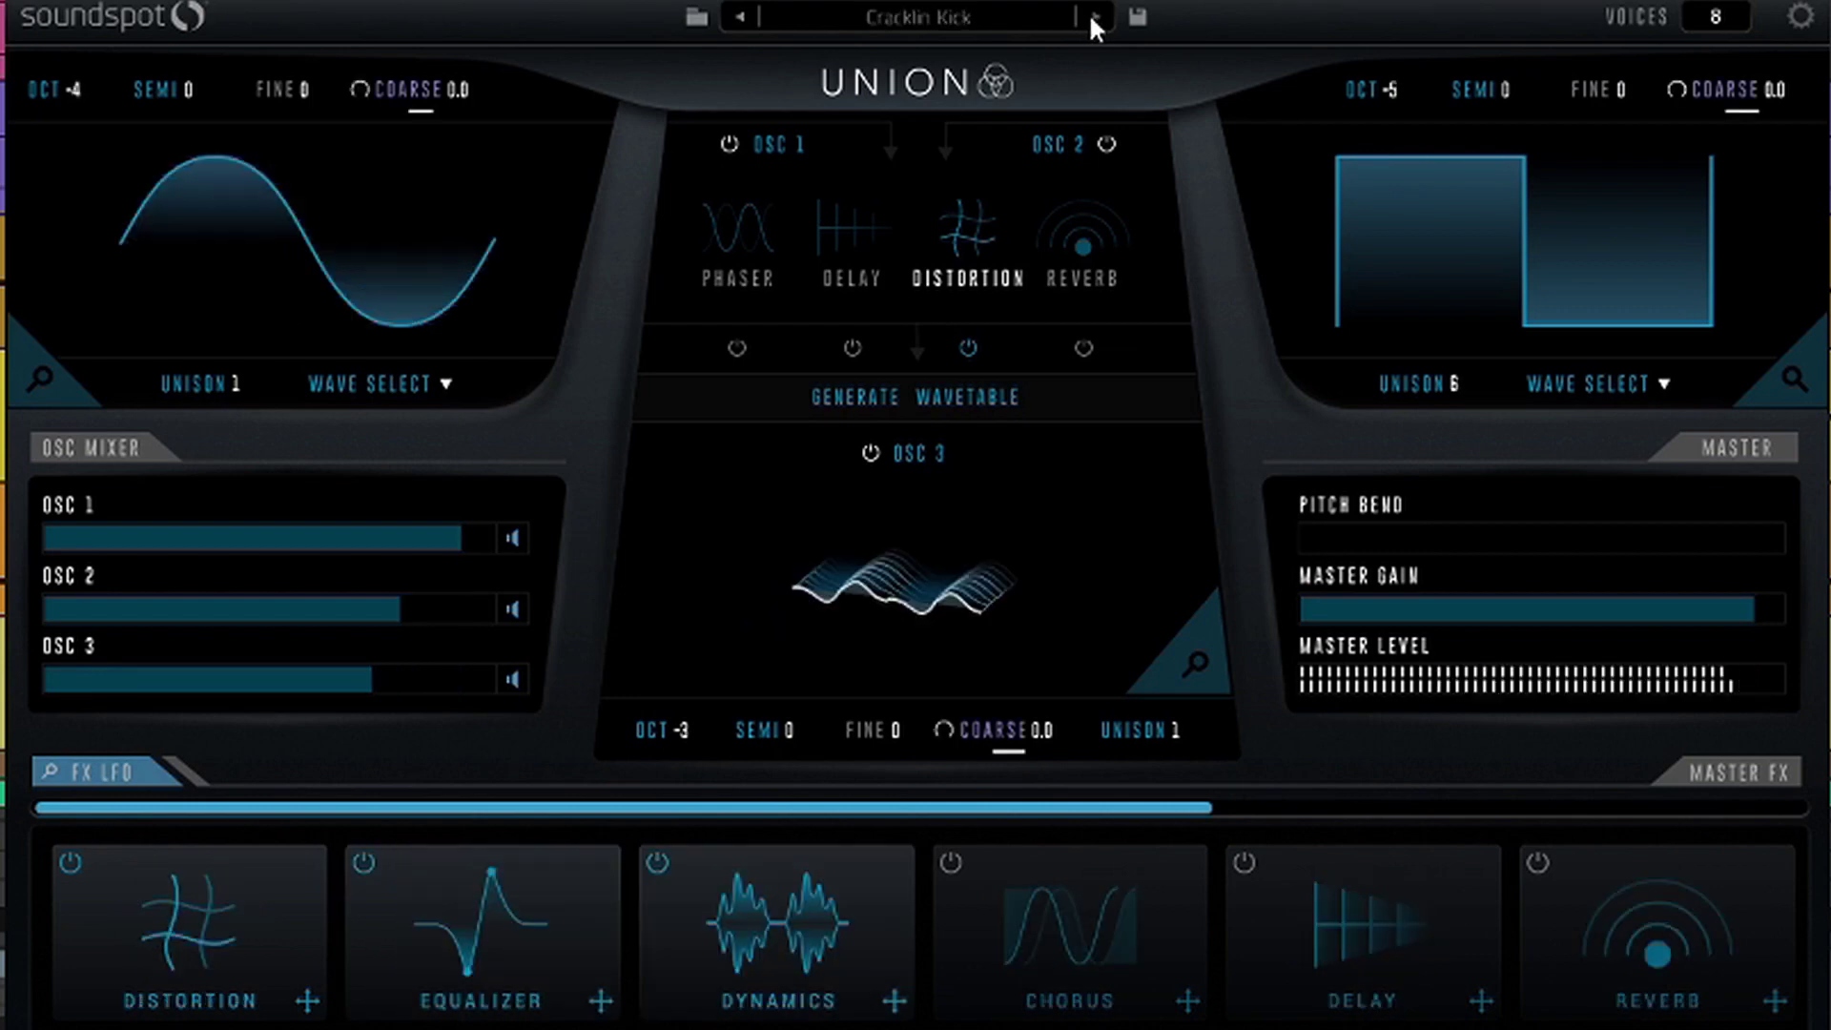